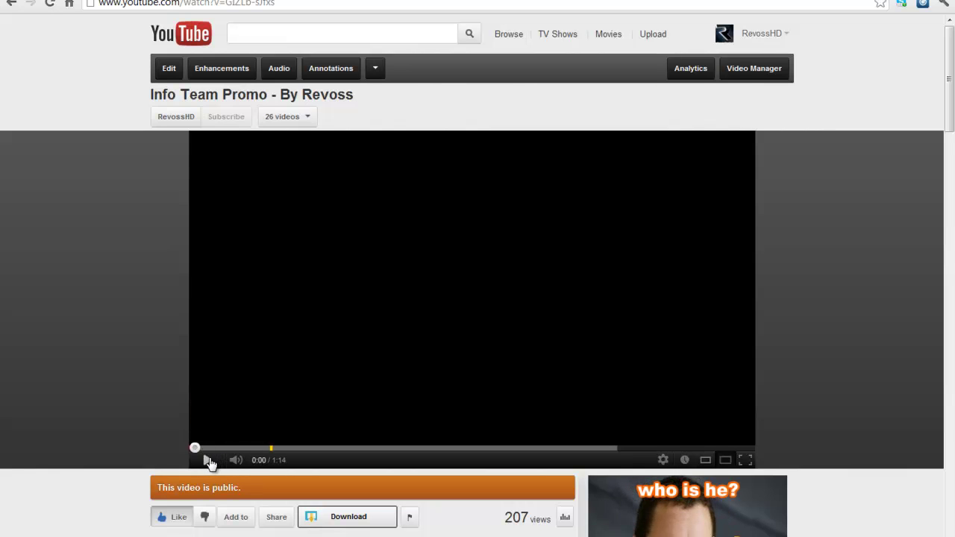
- Play the Info Team Promo video, pause it, then replay it from 0:00
left_click(206, 460)
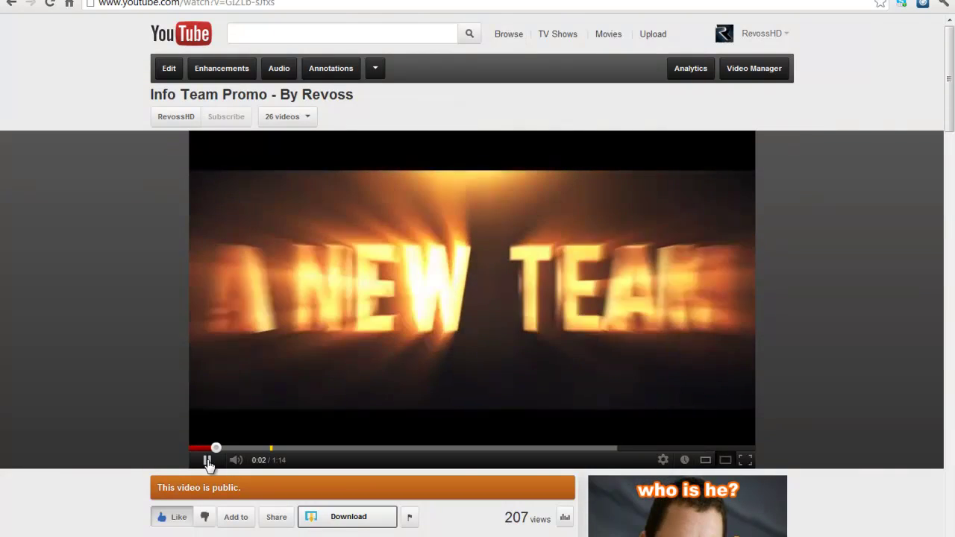
left_click(208, 461)
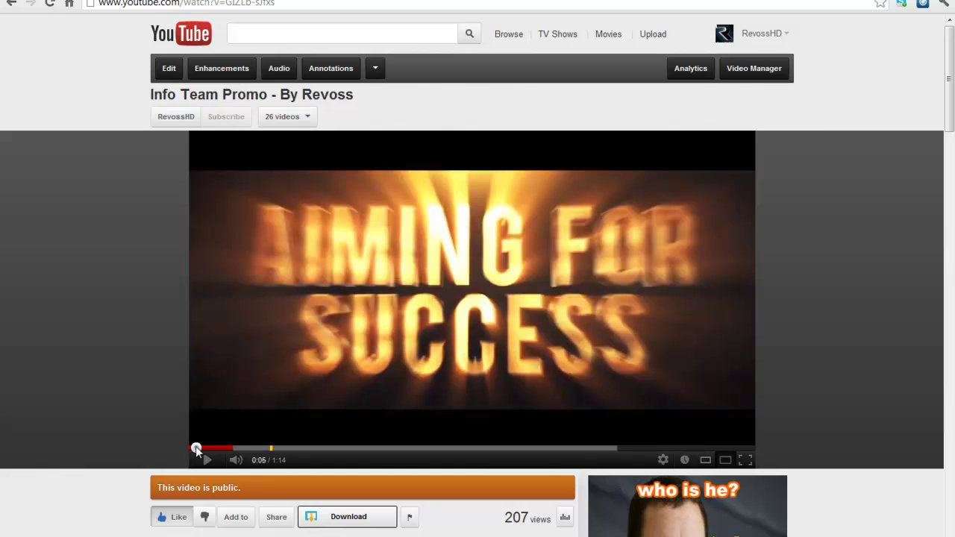
left_click(197, 448)
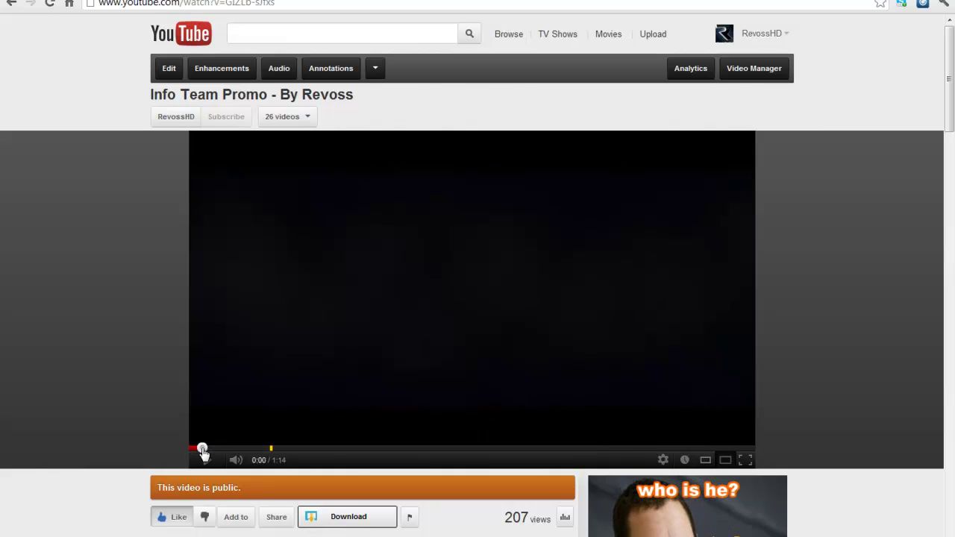
left_click(203, 455)
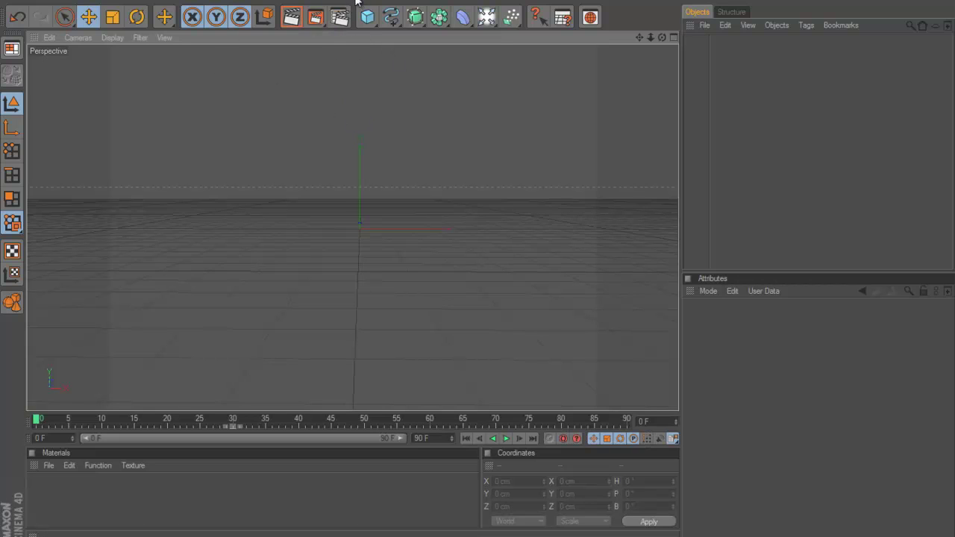
- Add a MoText object reading 'REVOSS' with a depth of 75
left_click(361, 2)
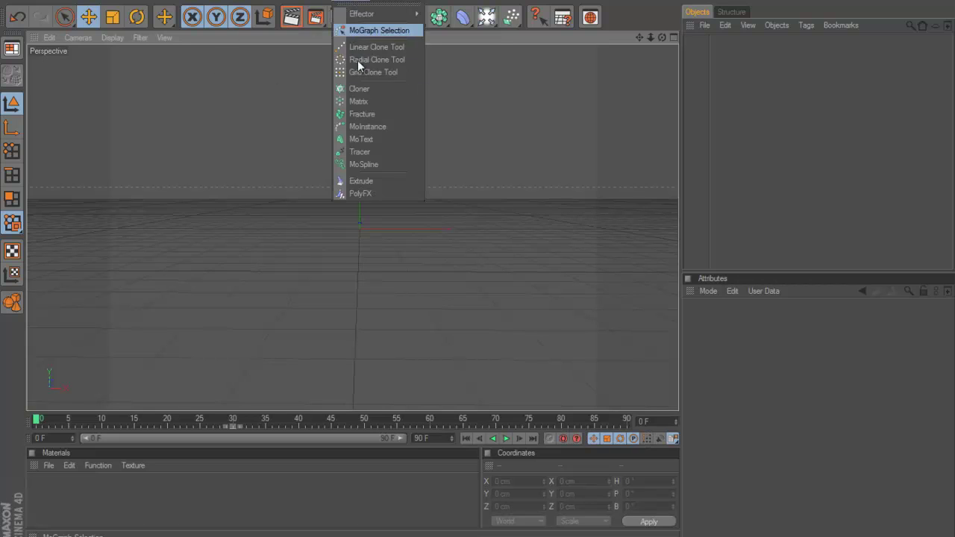
left_click(363, 139)
key("BackSpace")
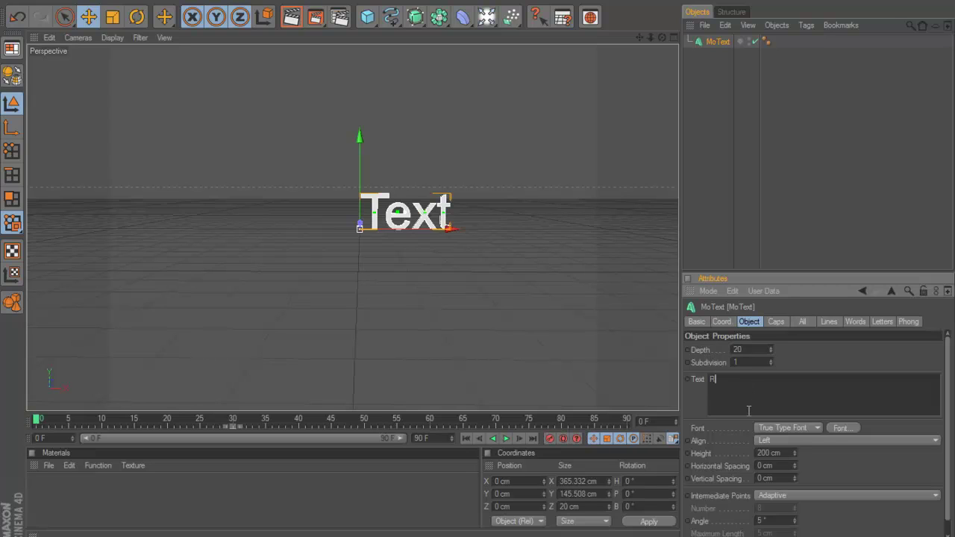
type("REVOSS")
double_click(742, 349)
type("75")
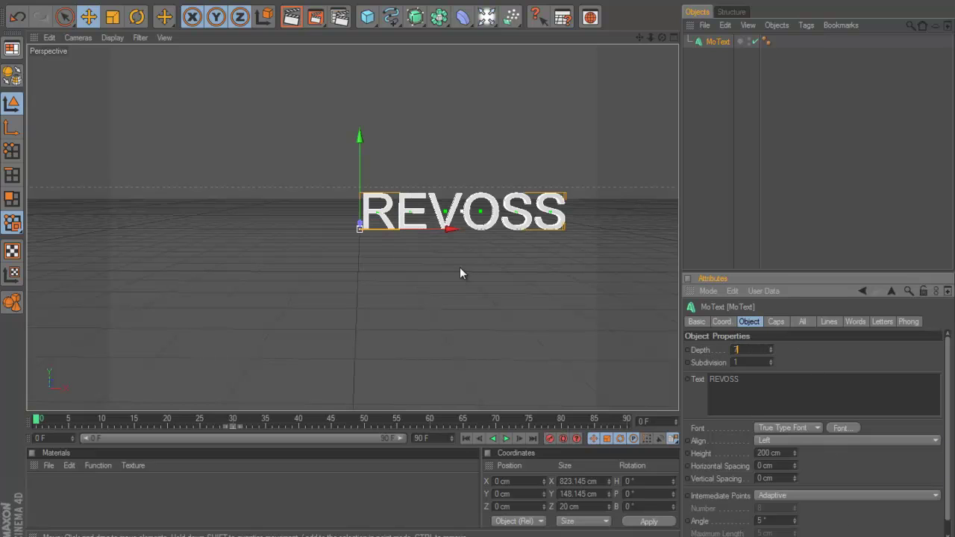
key("Return")
- Give the MoText Fillet Caps on both the start and end faces
left_click(776, 322)
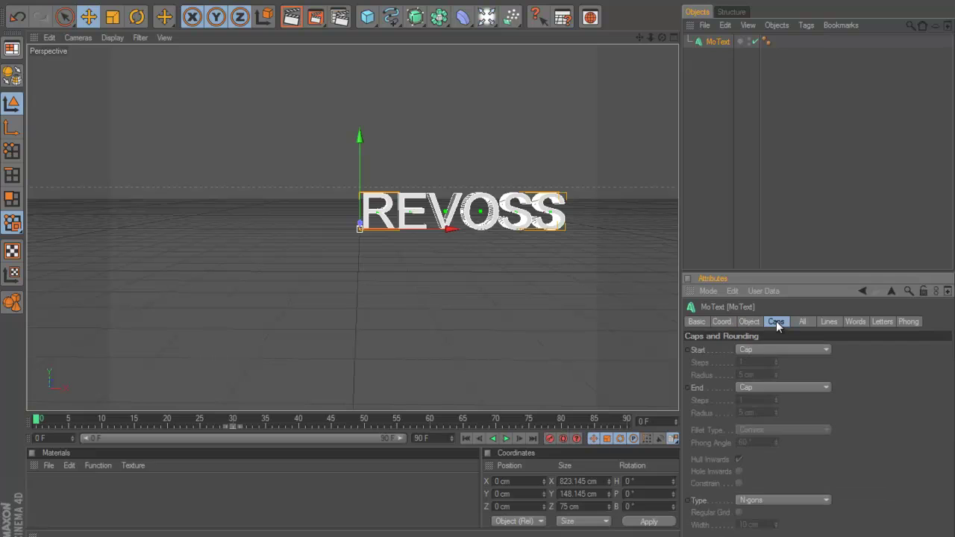
left_click(757, 348)
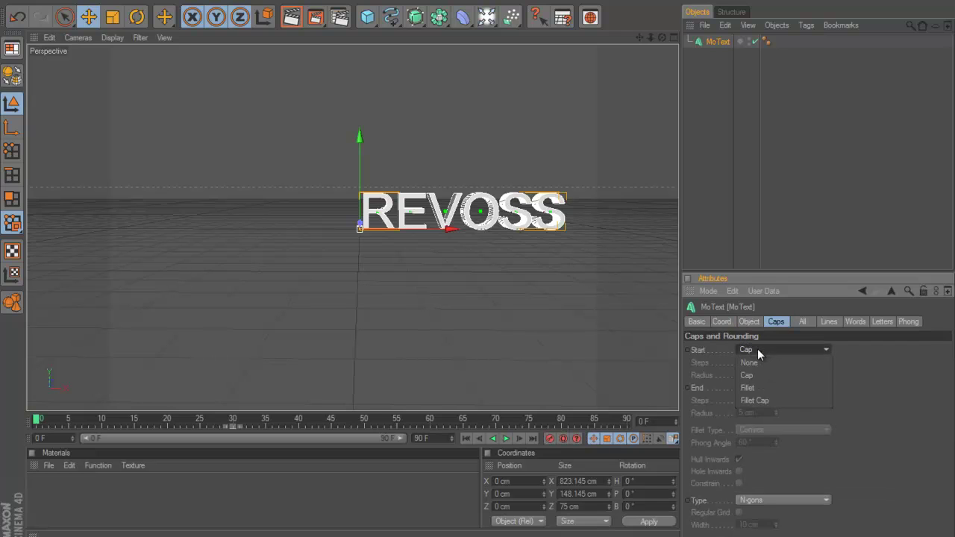
left_click(767, 392)
left_click(772, 389)
left_click(769, 427)
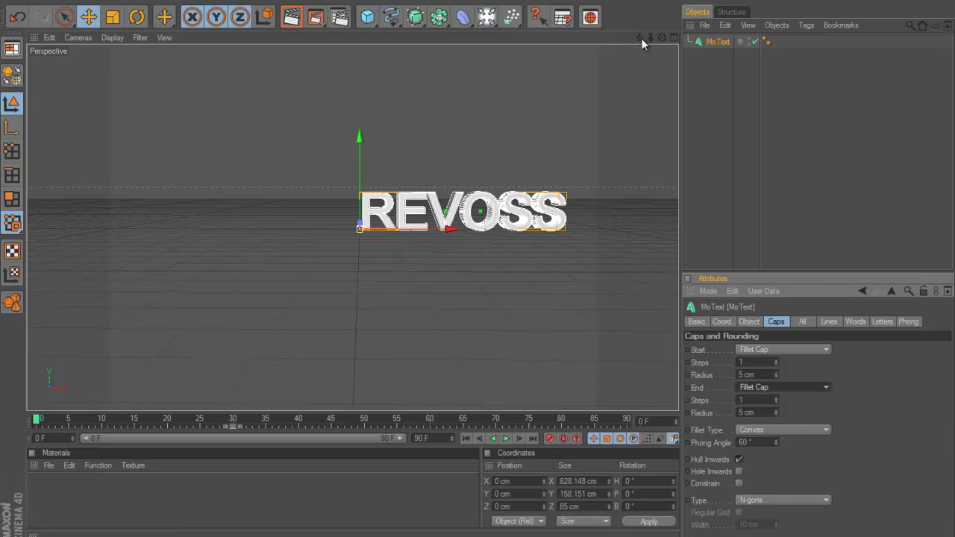
- Set the text alignment to Middle and centre REVOSS in the view
left_click(748, 320)
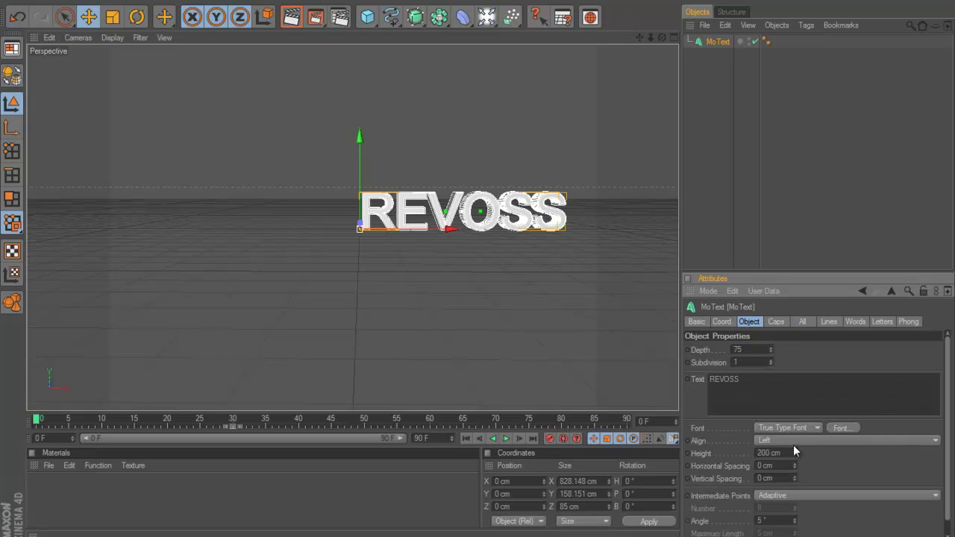
left_click(797, 440)
left_click(780, 465)
scroll(515, 263, "up", 5)
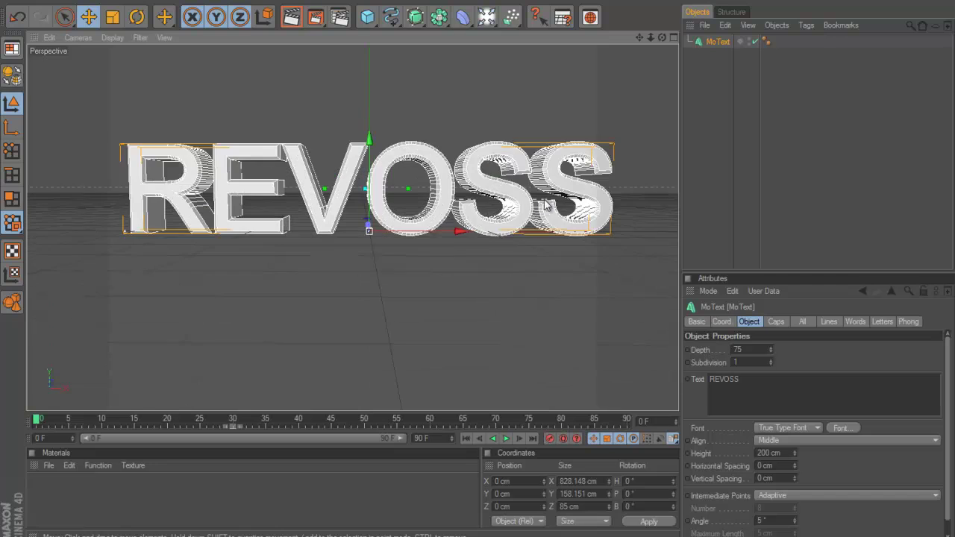
scroll(551, 198, "up", 2)
left_click_drag(639, 41, 477, 259)
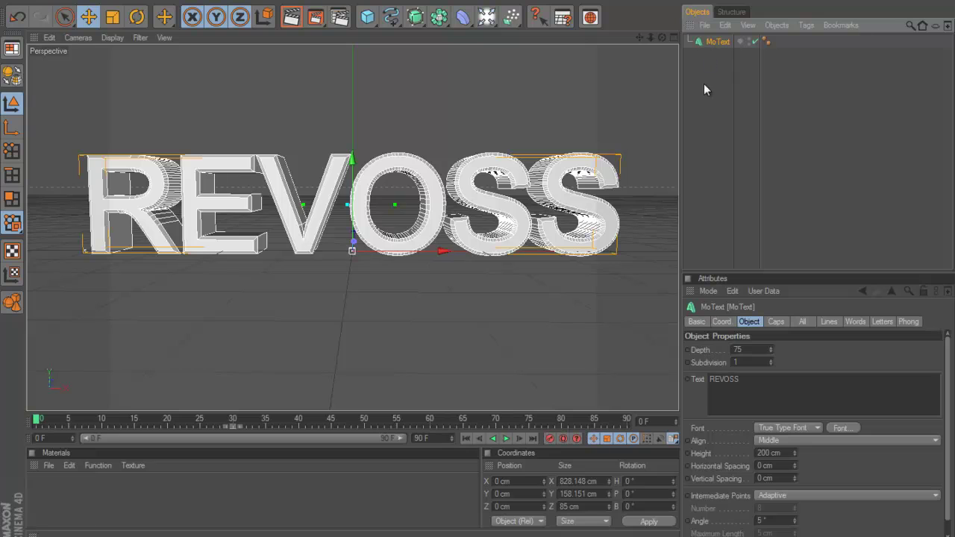
- Add a Random effector to the MoText
left_click(341, 9)
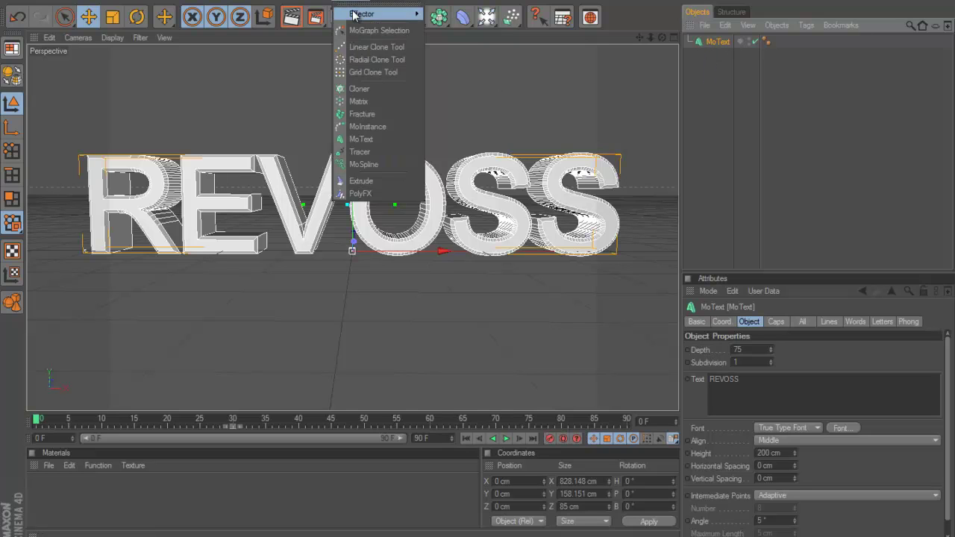
left_click(352, 9)
left_click(349, 6)
mouse_move(363, 14)
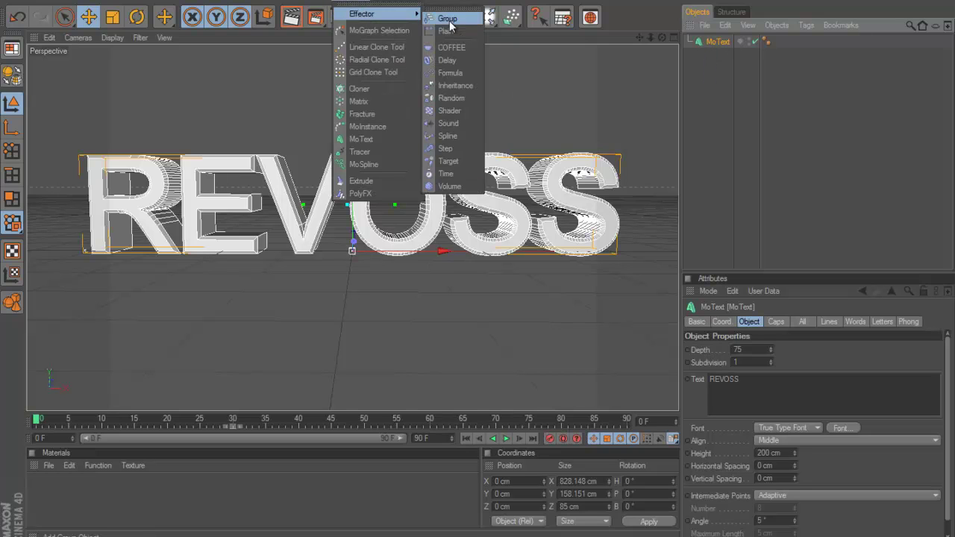
left_click(461, 99)
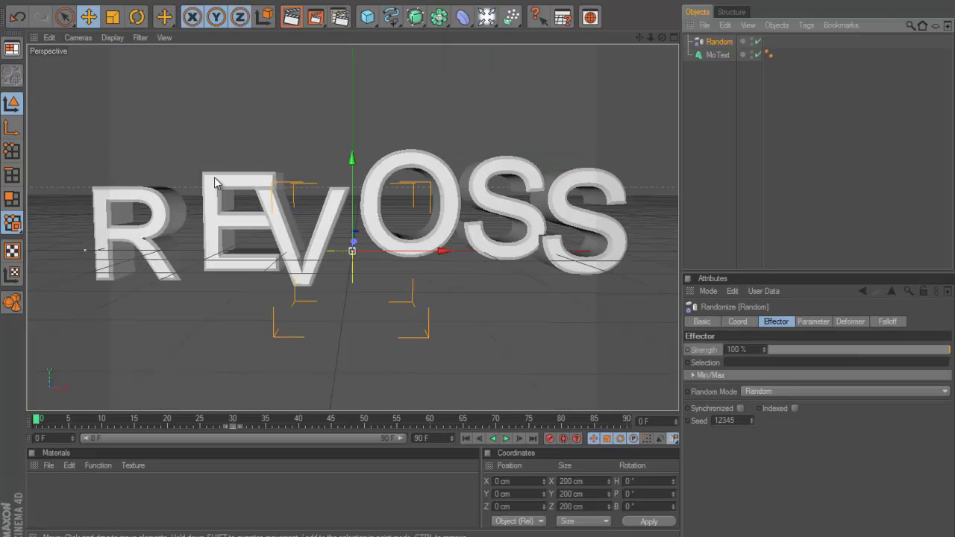
- Make the Random effector randomize rotation only, with position and scale off
left_click(811, 322)
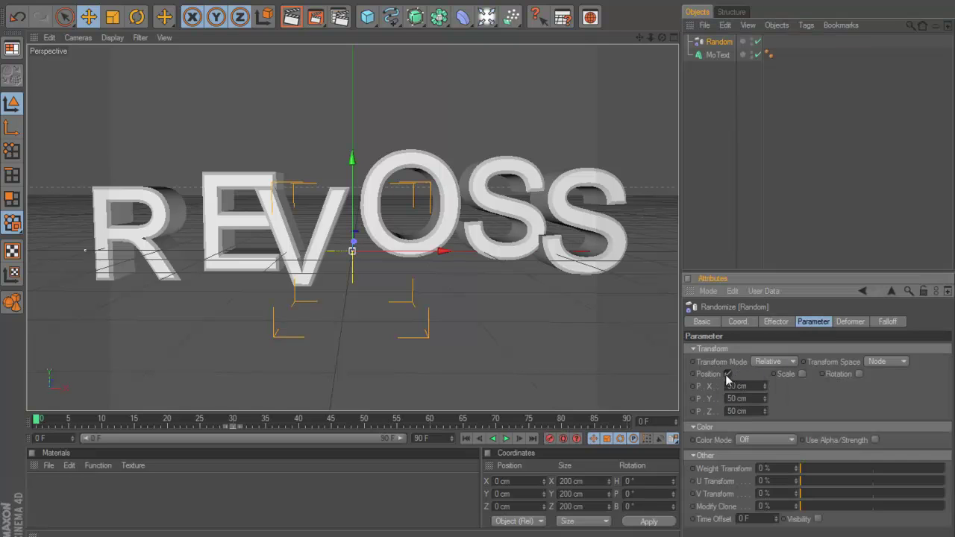
left_click(801, 374)
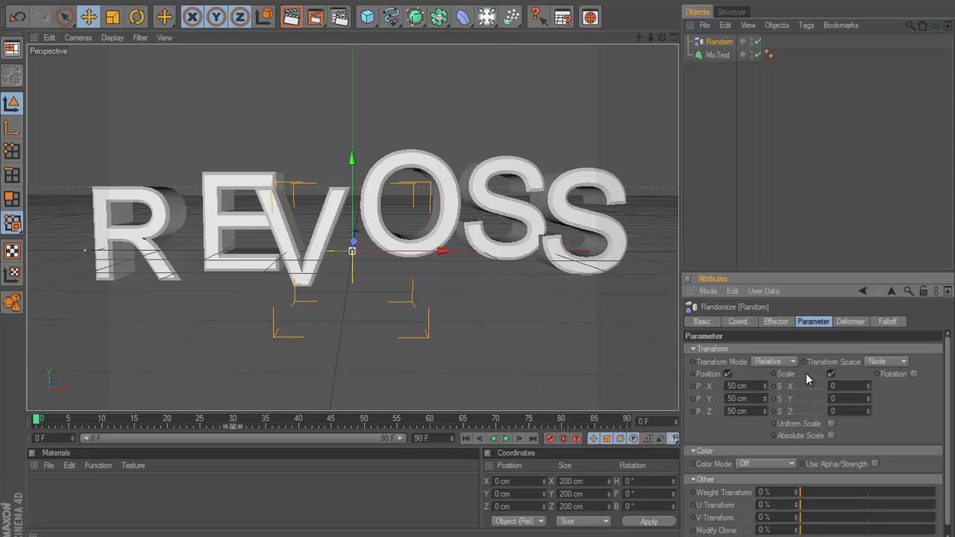
left_click(831, 373)
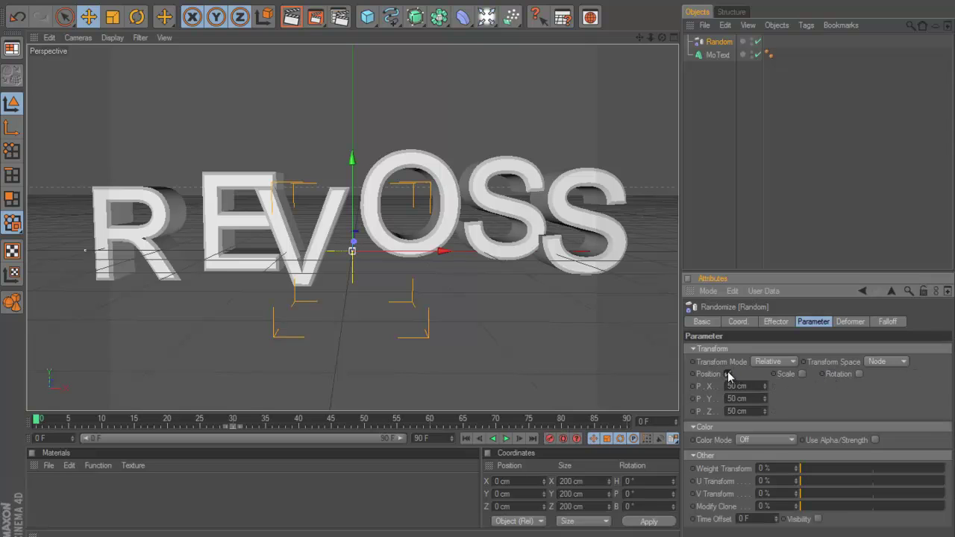
left_click(728, 374)
left_click(833, 374)
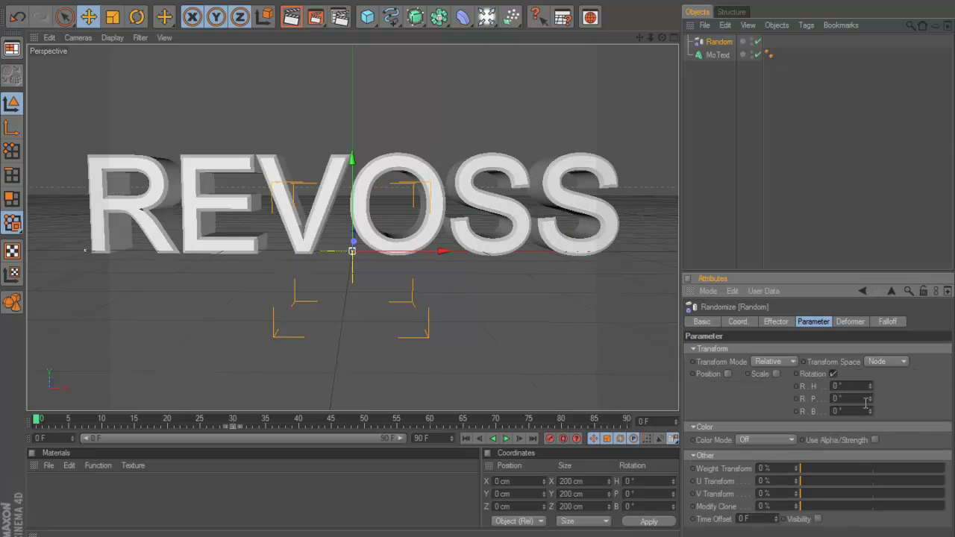
- Set the random rotation to H 90°, P 45° and B -25°
left_click(846, 385)
type("90")
key("Return")
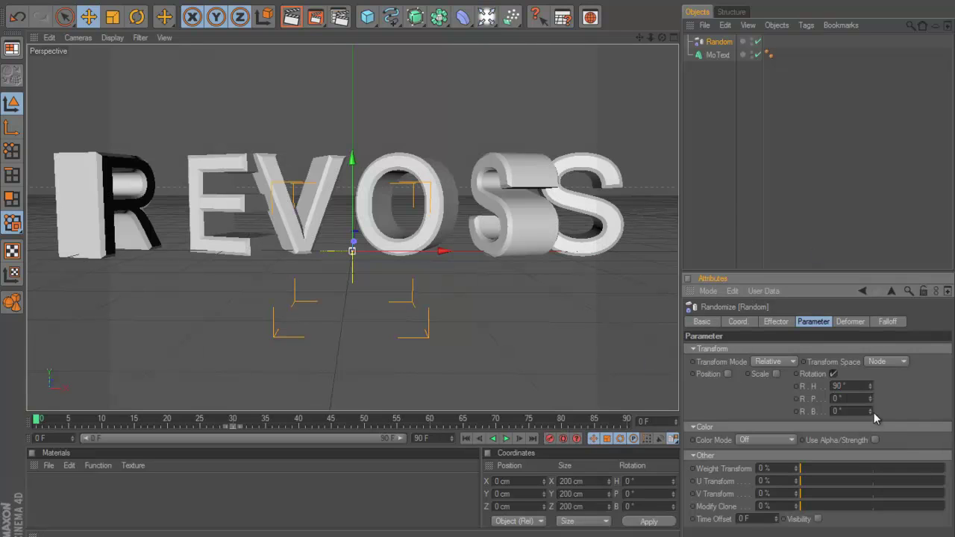
left_click(857, 398)
type("45")
key("Return")
key("Tab")
type("-25")
key("Return")
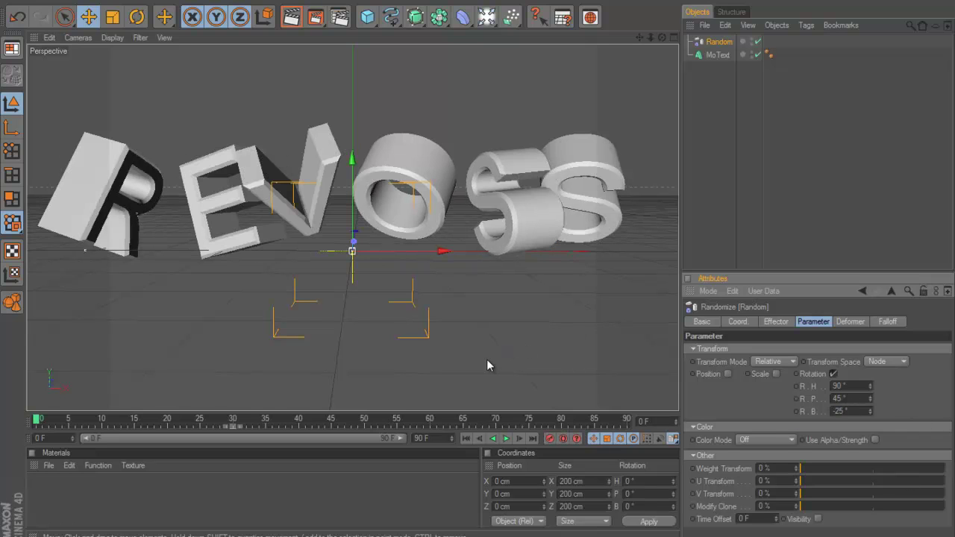
- Scrub the timeline from frame 0 to preview the tumble, then select the MoText
left_click(39, 423)
mouse_move(39, 423)
left_mouse_down()
mouse_move(399, 439)
mouse_move(39, 423)
left_mouse_up()
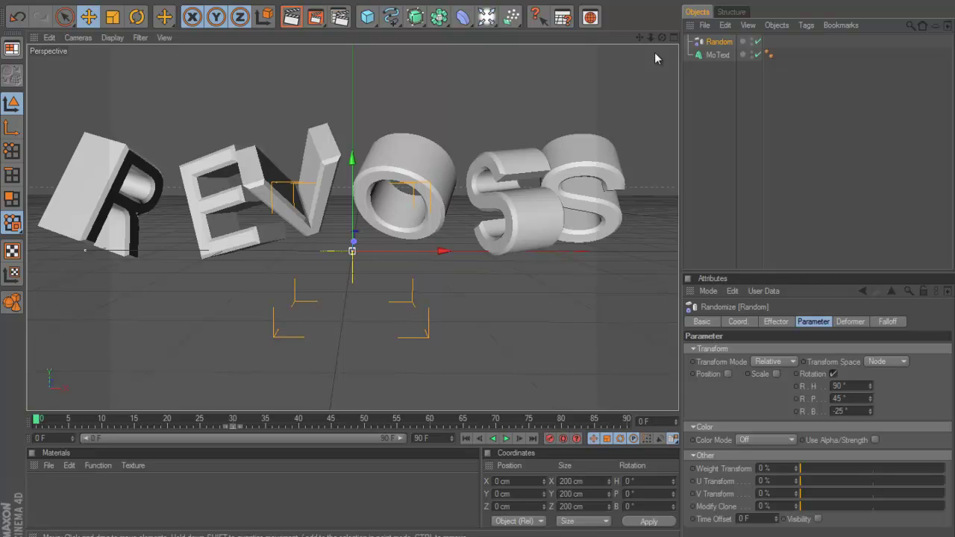
left_click(716, 55)
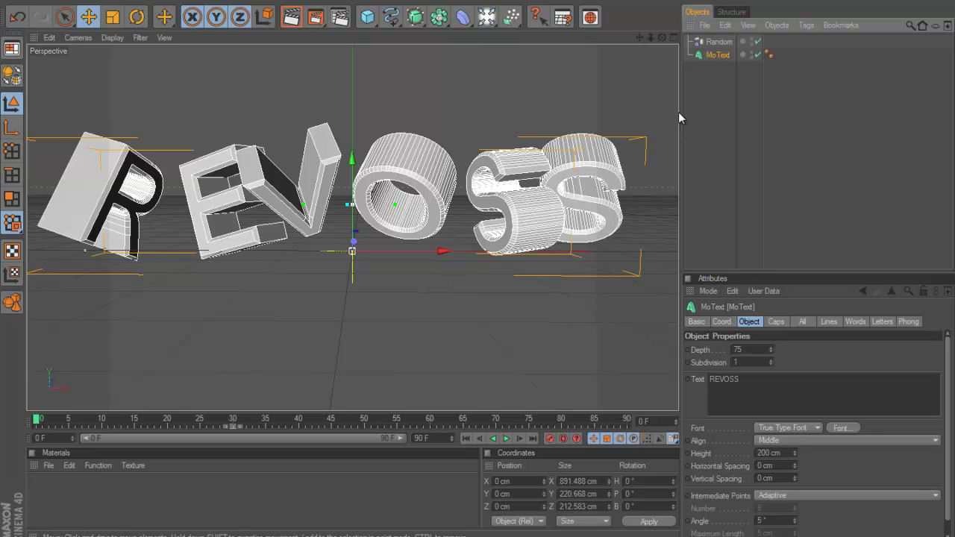
- Keyframe the Random effector's Strength at frame 0
left_click(718, 42)
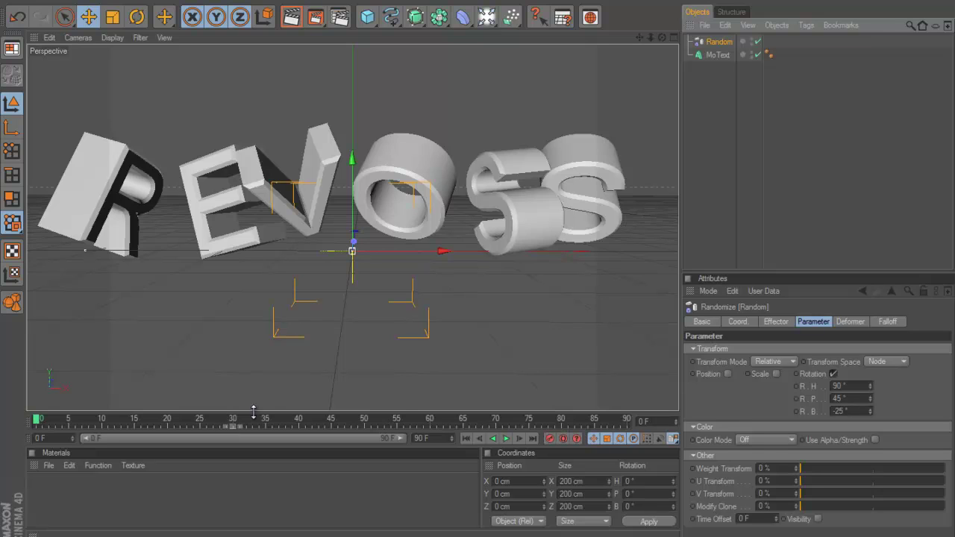
left_click(776, 321)
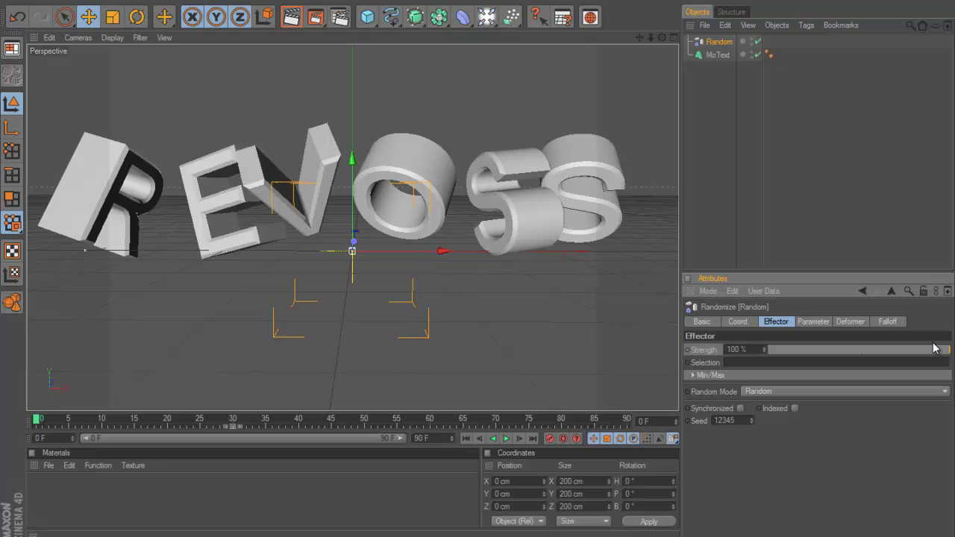
mouse_move(933, 351)
left_mouse_down()
mouse_move(789, 360)
mouse_move(931, 354)
mouse_move(678, 337)
mouse_move(950, 349)
left_mouse_up()
right_click(688, 355)
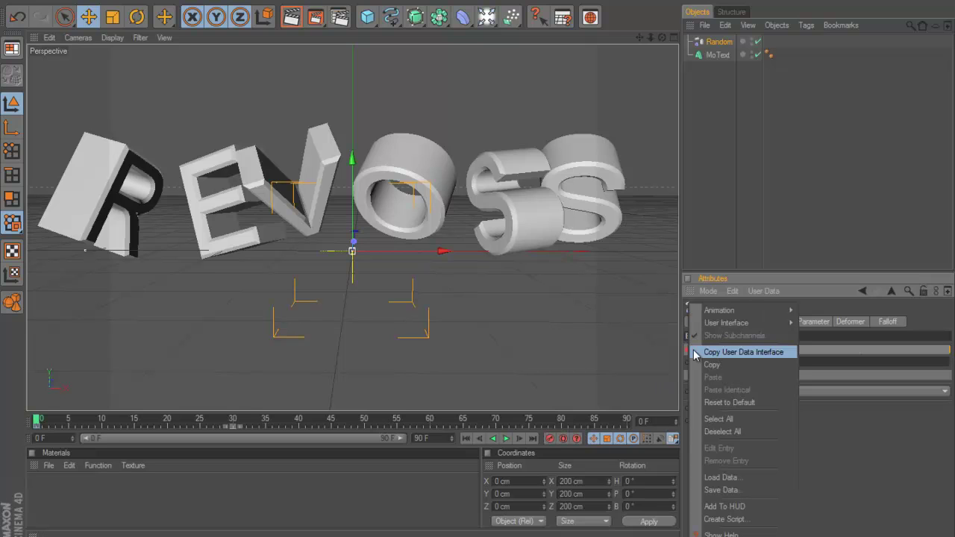
mouse_move(747, 315)
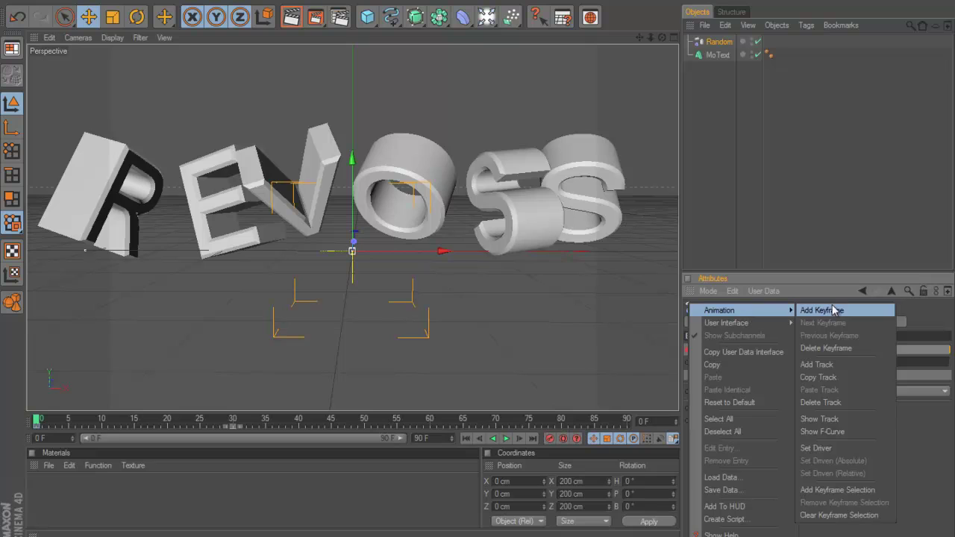
left_click(821, 310)
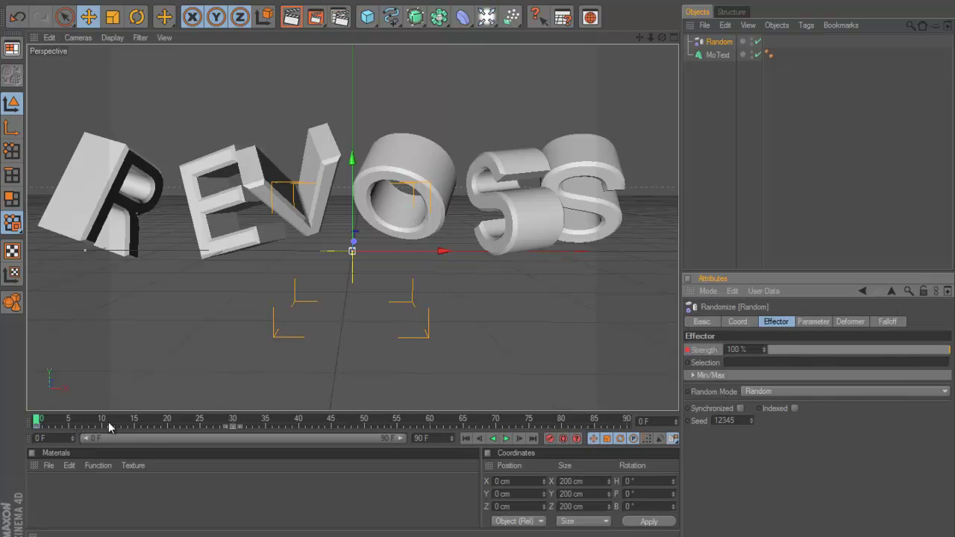
- Move to frame 30 and check the output settings in Render Settings
left_click_drag(131, 419, 233, 422)
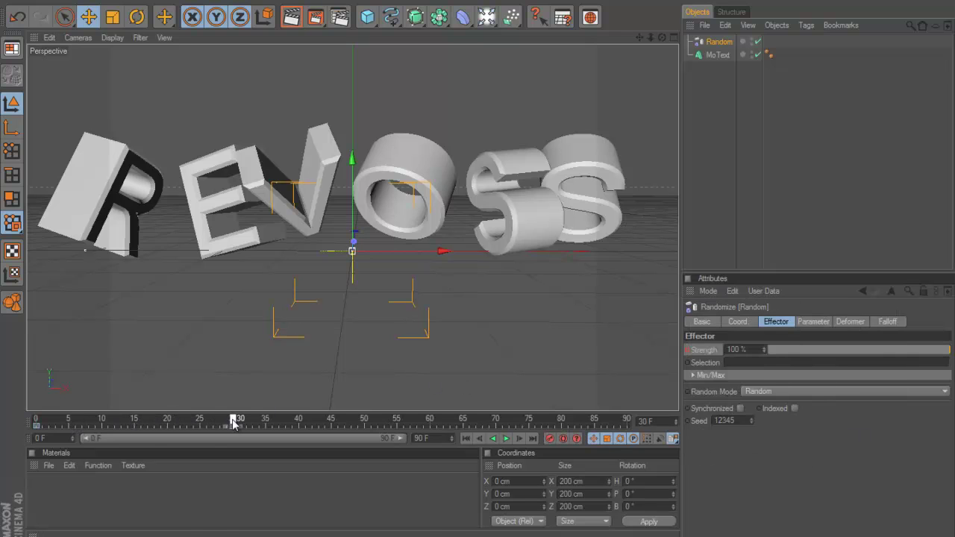
left_click(337, 19)
left_click(134, 24)
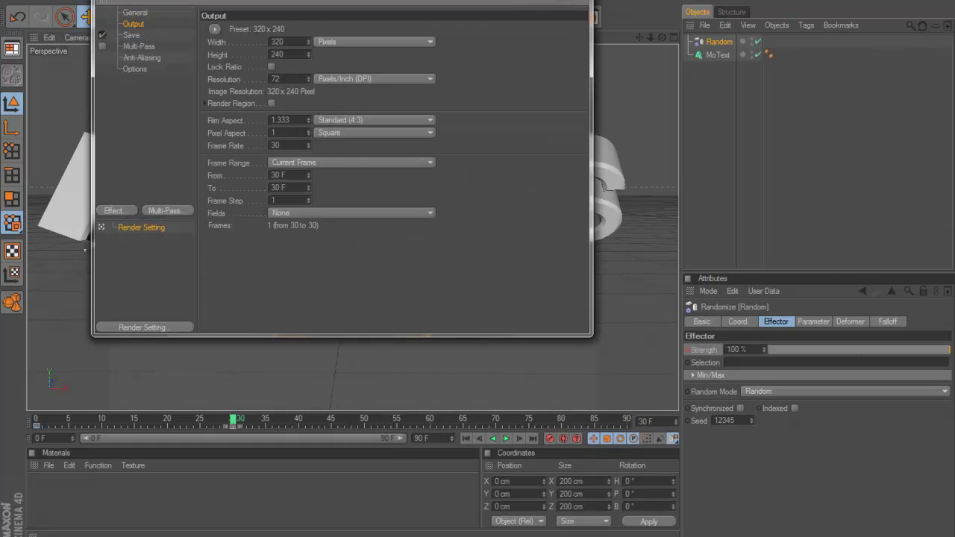
left_click(584, 3)
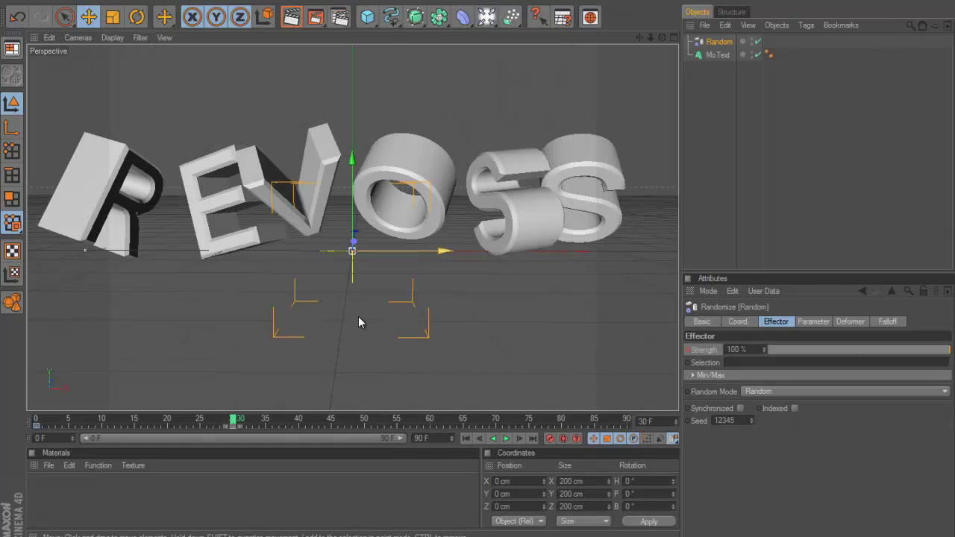
- Set the Strength to 0% and keyframe it at frame 30
left_click(746, 349)
type("0")
key("Return")
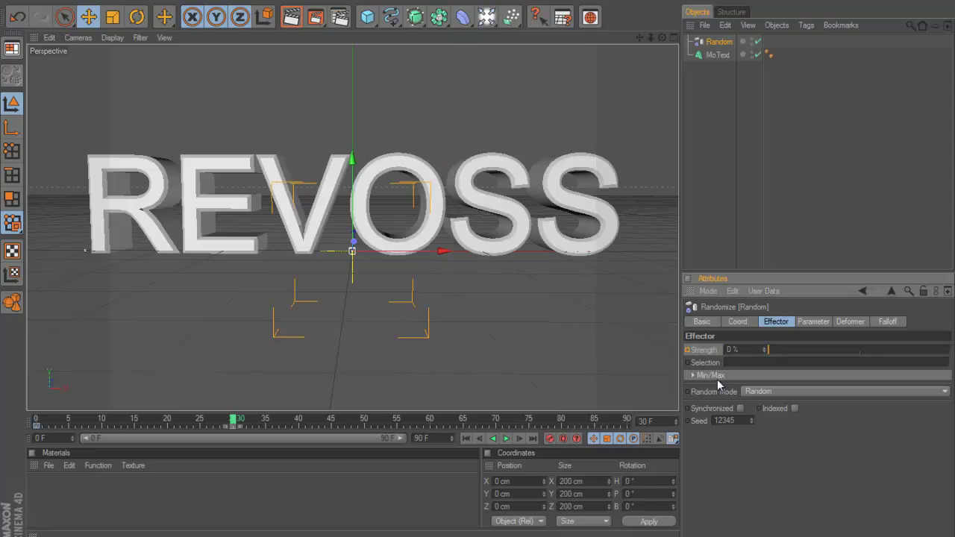
left_click(687, 350)
mouse_move(234, 418)
left_mouse_down()
mouse_move(6, 437)
mouse_move(352, 435)
mouse_move(0, 437)
mouse_move(234, 422)
left_mouse_up()
- At frame 0, push the REVOSS text back to Z -848 cm and record its position key
left_click(713, 55)
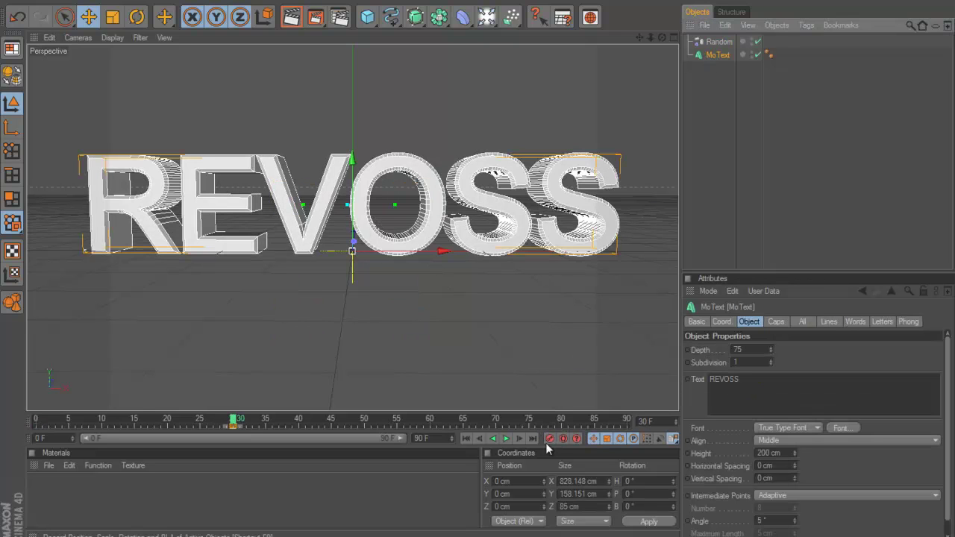
left_click_drag(234, 421, 36, 421)
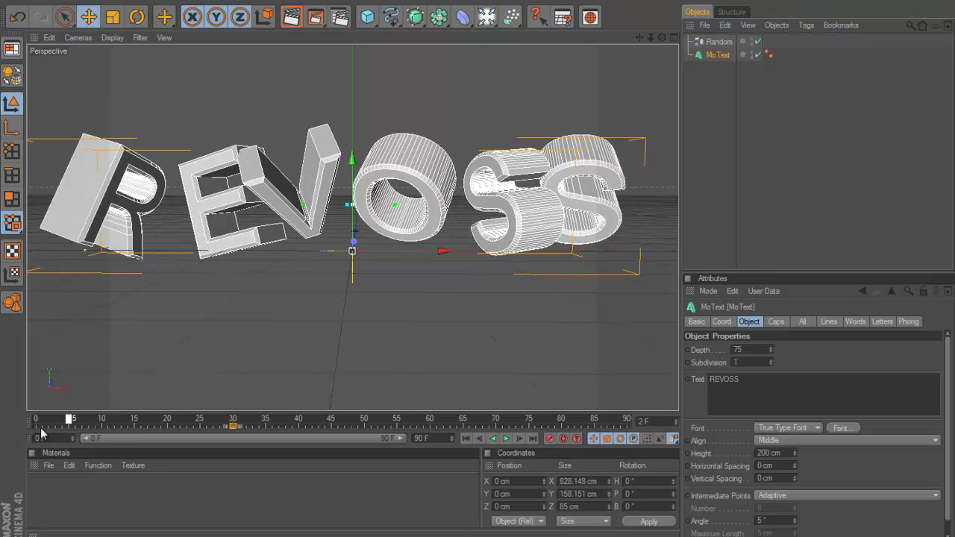
left_click(674, 37)
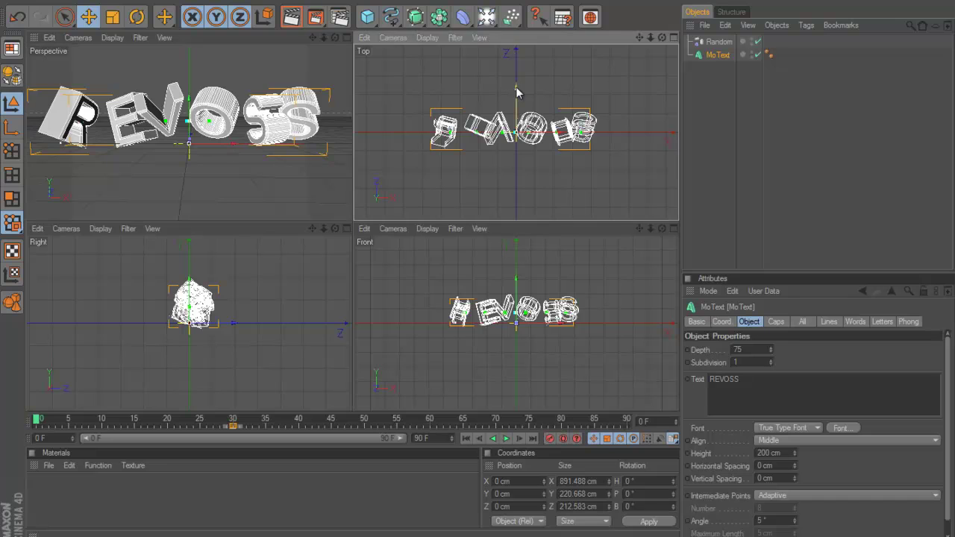
left_click_drag(515, 90, 480, 230)
left_click(548, 440)
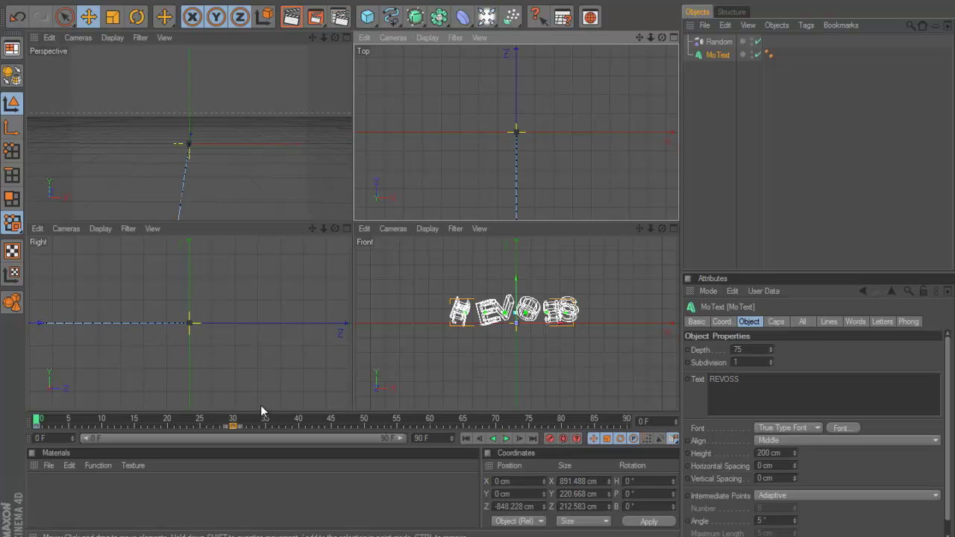
middle_click(347, 149)
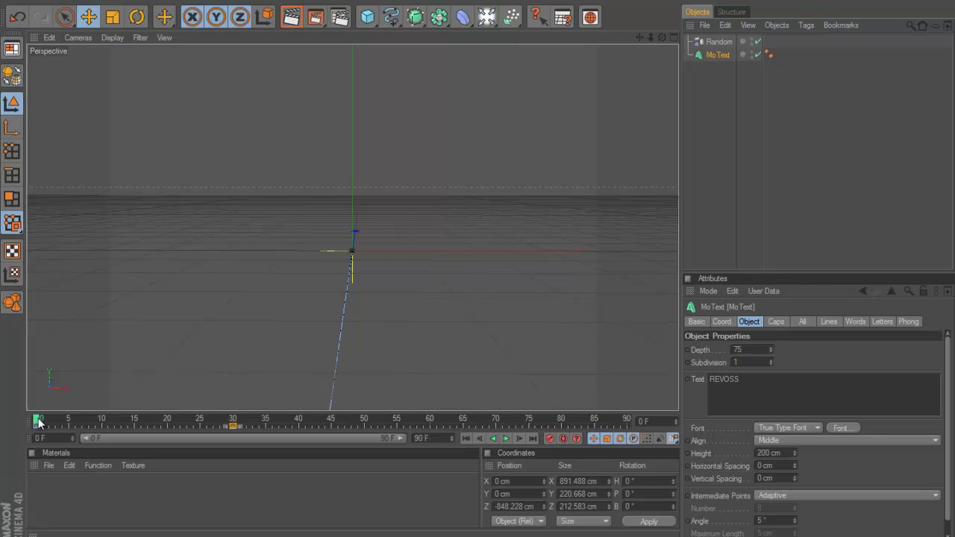
left_click_drag(38, 422, 111, 424)
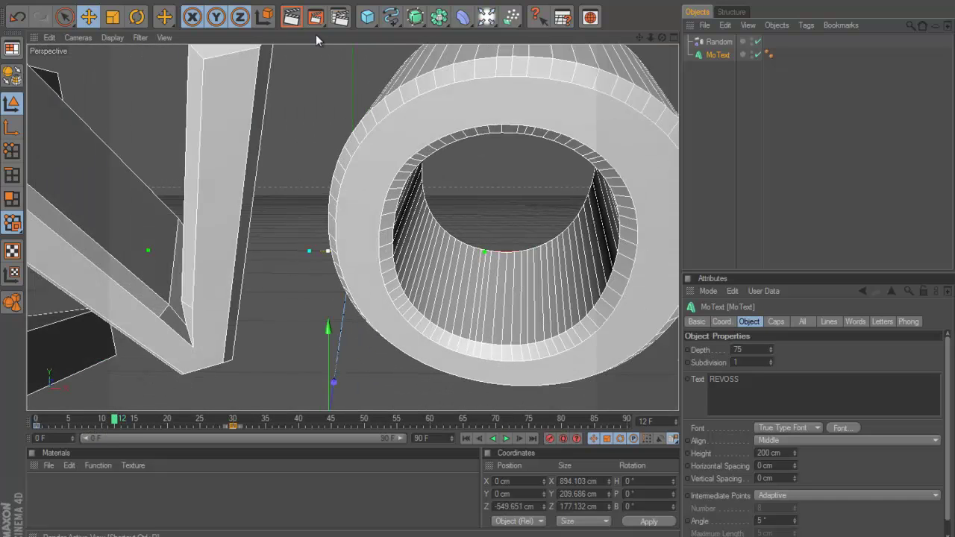
left_click(340, 17)
left_click(125, 212)
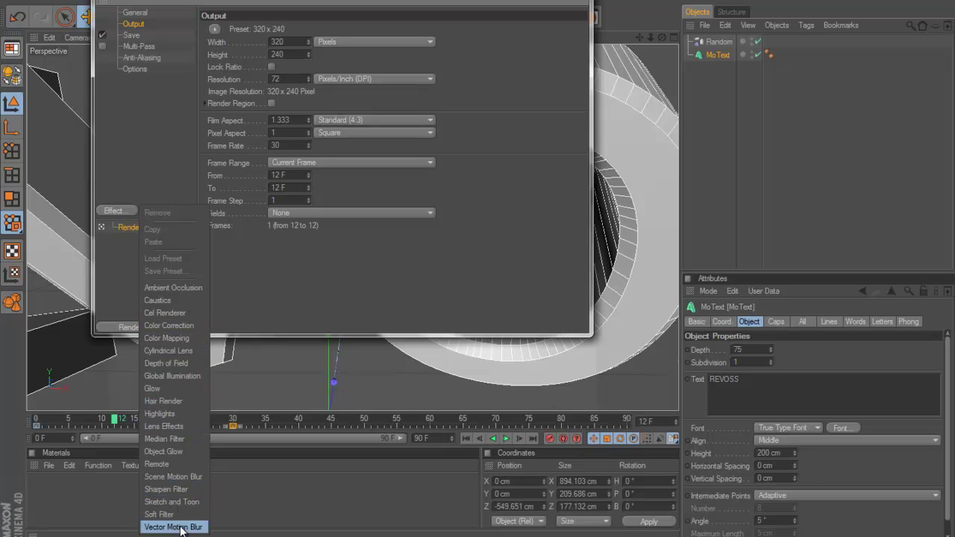
left_click(171, 476)
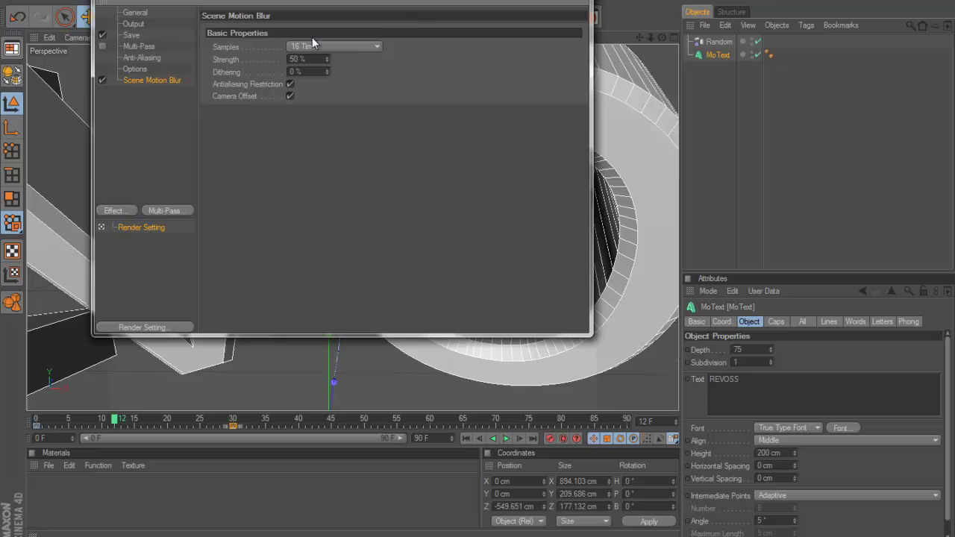
key("Delete")
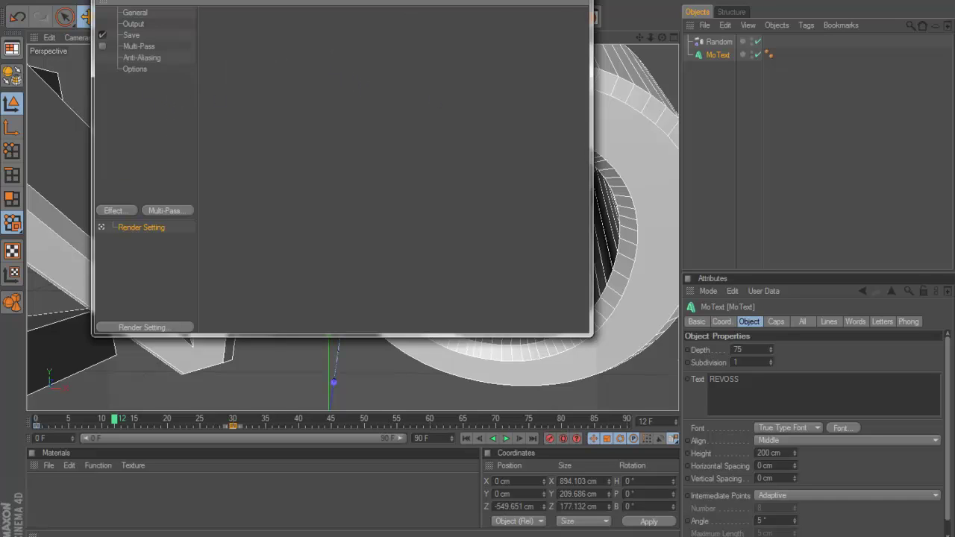
key("Escape")
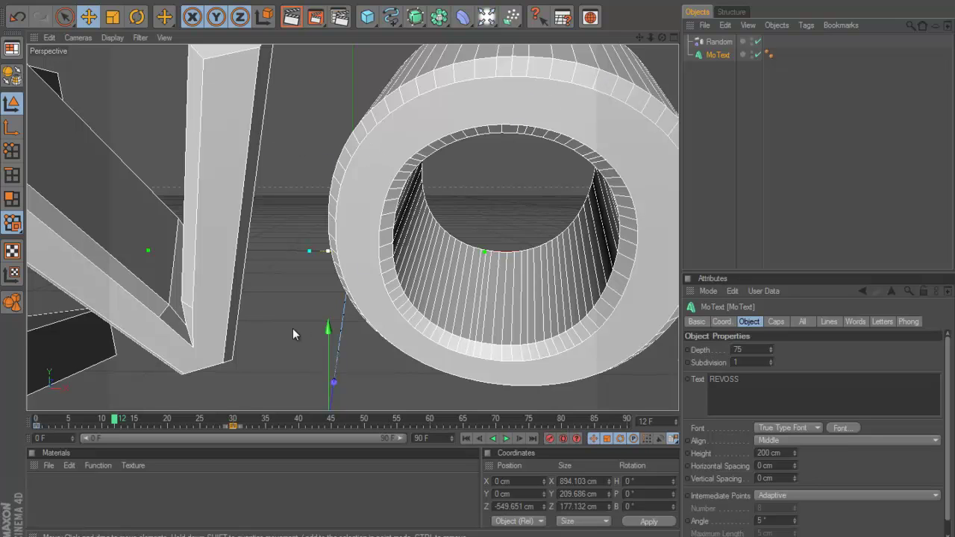
mouse_move(204, 418)
left_mouse_down()
mouse_move(235, 426)
mouse_move(83, 407)
mouse_move(96, 385)
mouse_move(365, 356)
mouse_move(228, 388)
left_mouse_up()
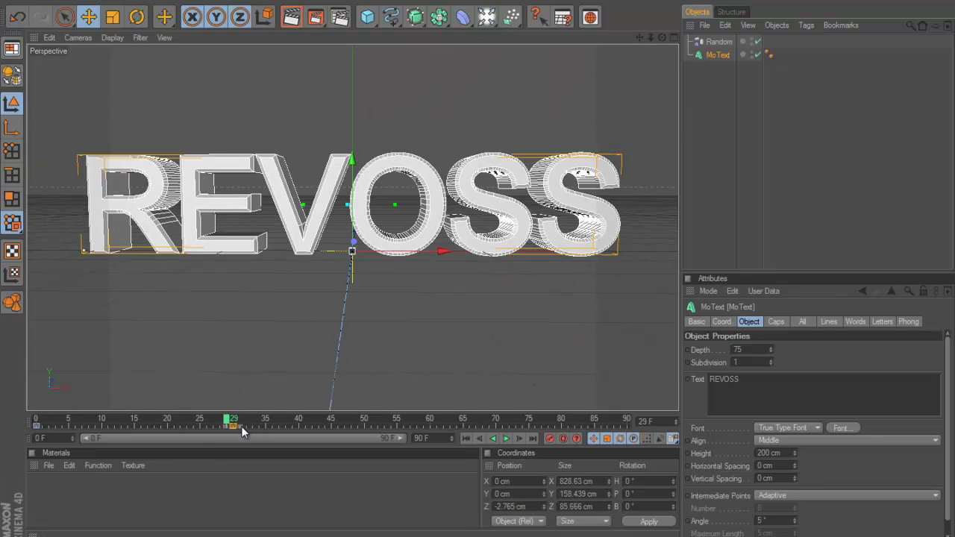
- Select the text's timeline keys and delete the Random effector
left_click(37, 423)
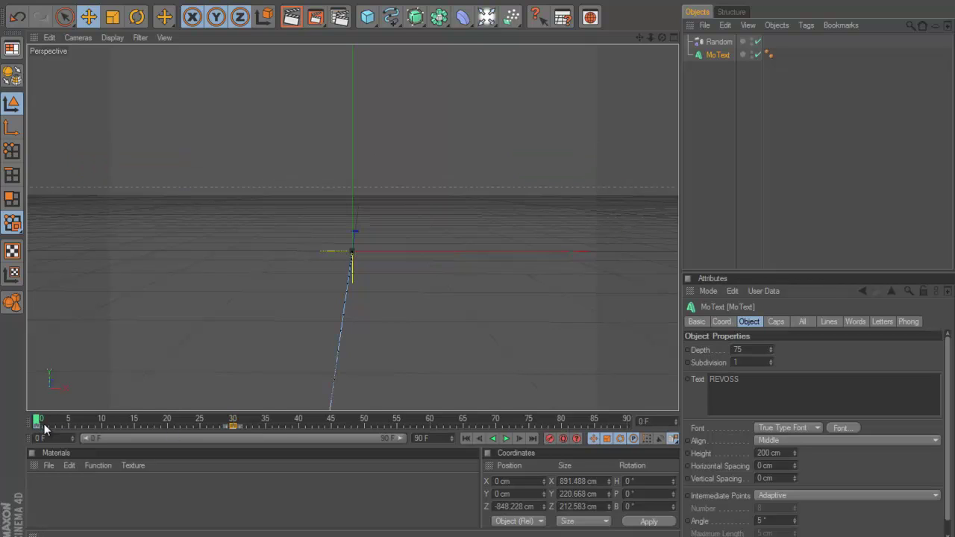
left_click_drag(244, 428, 41, 436)
left_click(387, 407)
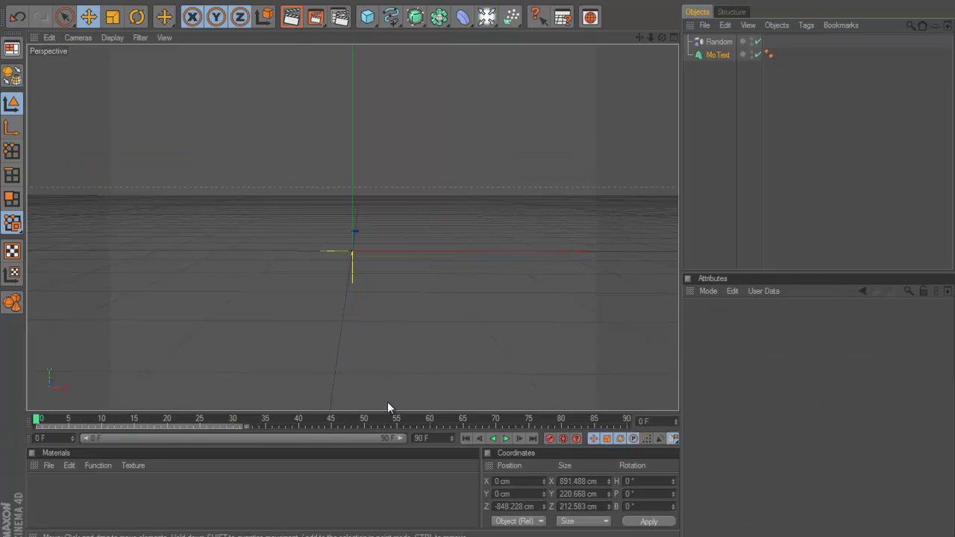
left_click(716, 42)
key("Delete")
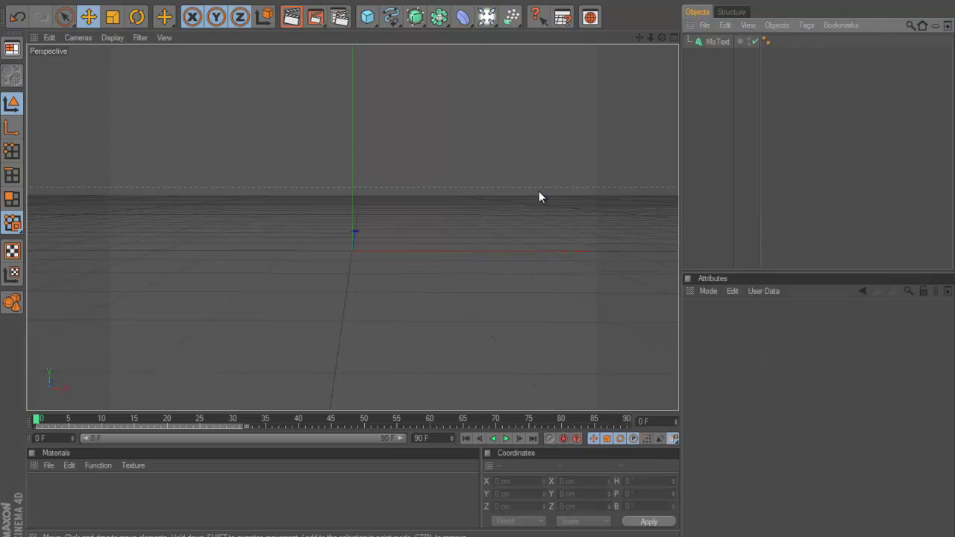
- At frame 30, move the REVOSS text back to the scene origin in the Top view
left_click(233, 422)
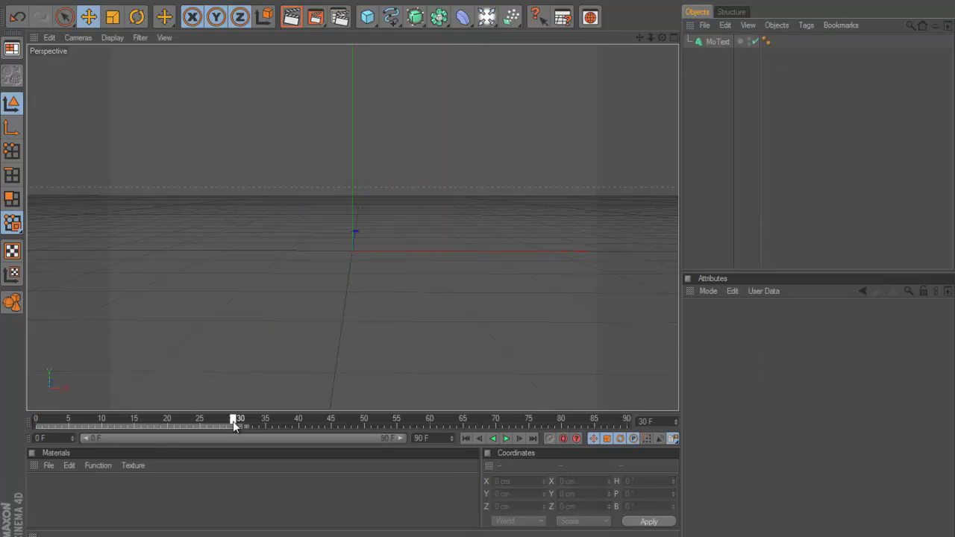
left_click(672, 37)
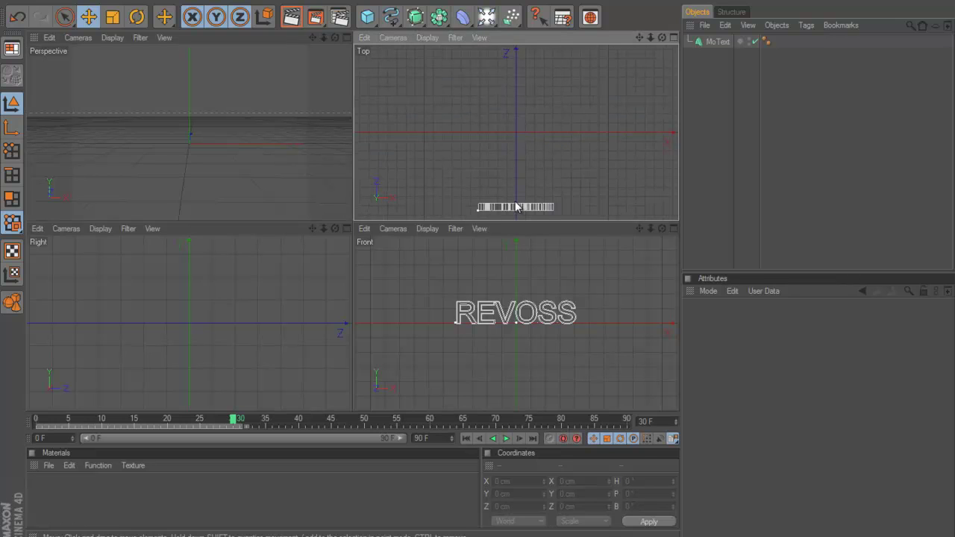
left_click_drag(514, 209, 478, 221)
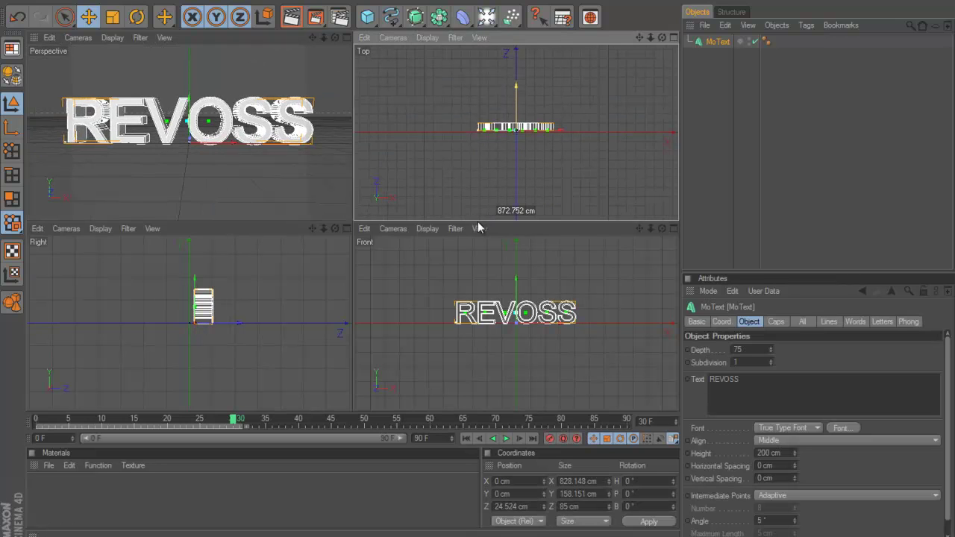
middle_click(326, 84)
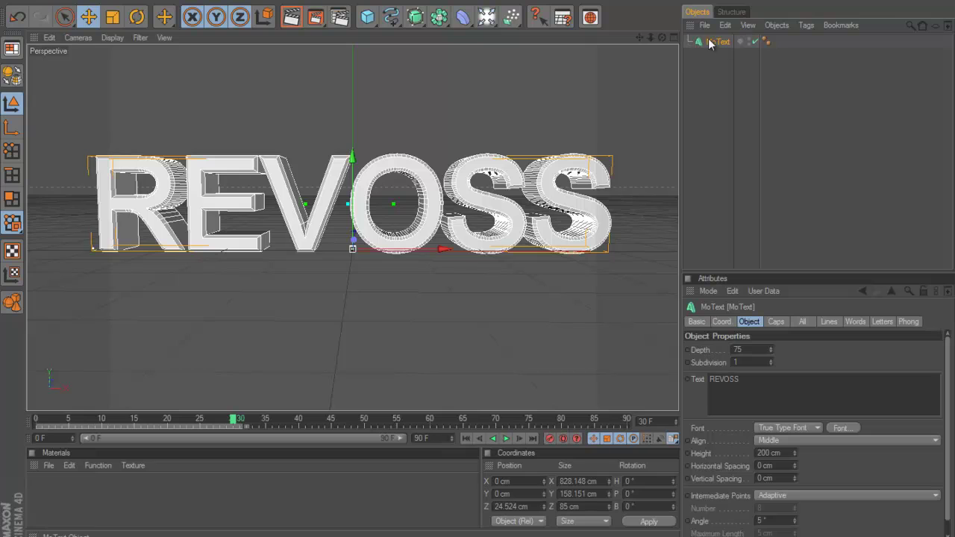
- Add a Shader effector with Scale off, Position on and P.Y set to -500 cm
left_click(363, 1)
mouse_move(377, 13)
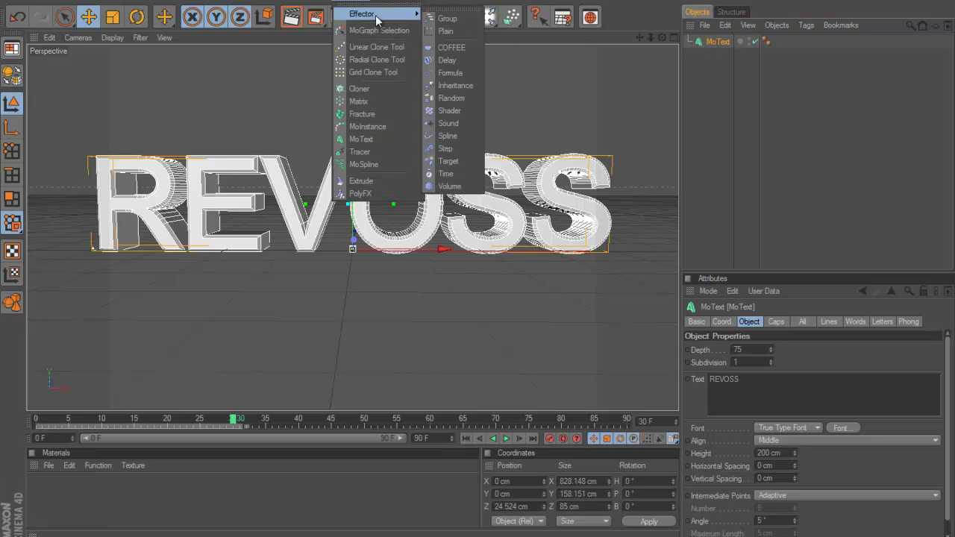
left_click(451, 110)
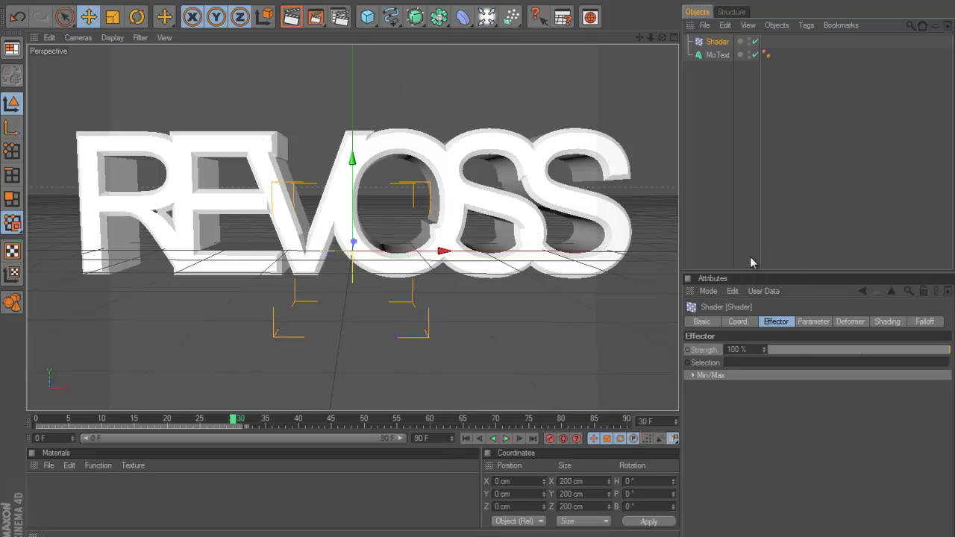
left_click(813, 321)
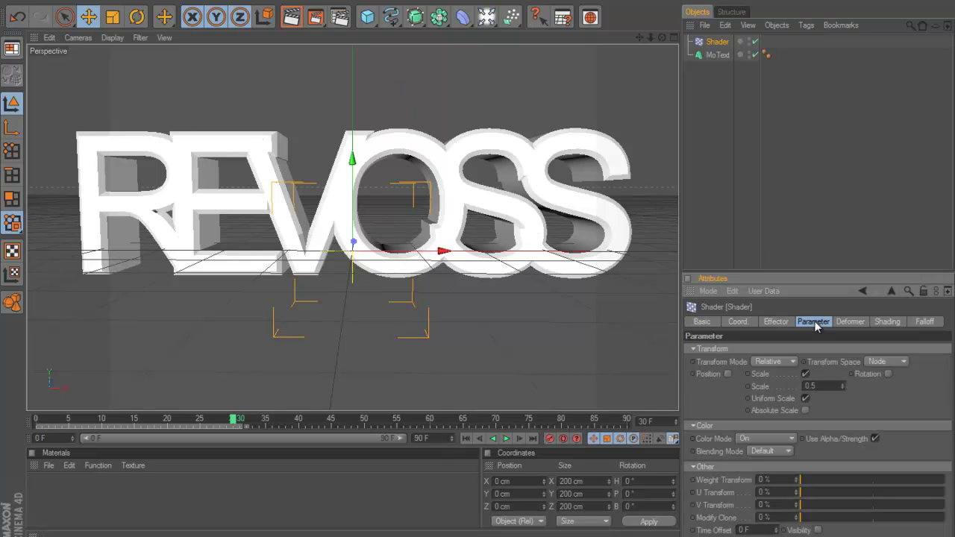
left_click(805, 373)
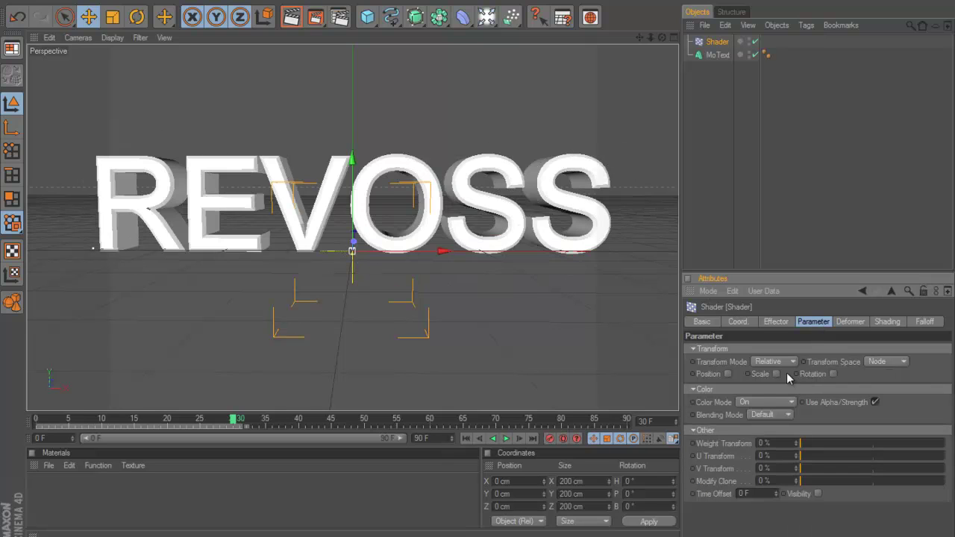
left_click(728, 374)
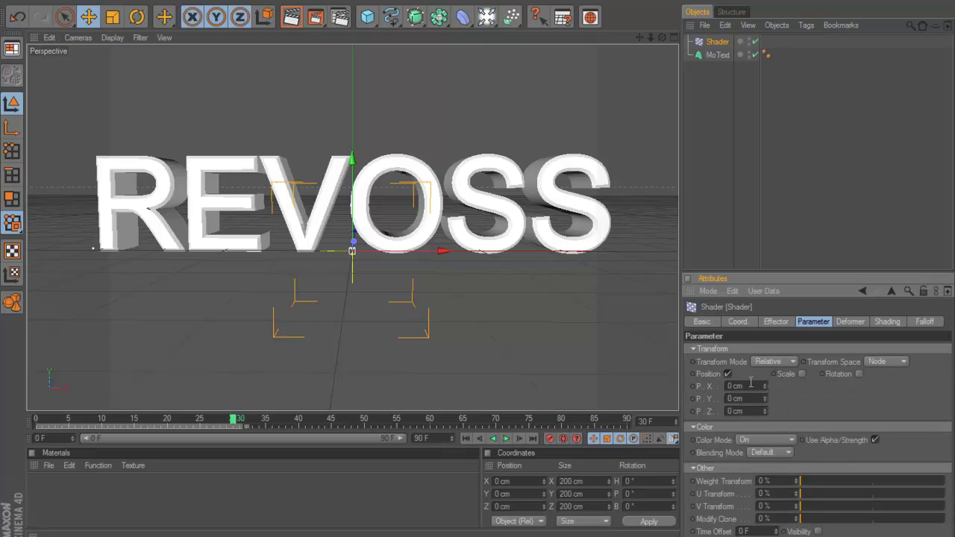
double_click(754, 397)
key("Return")
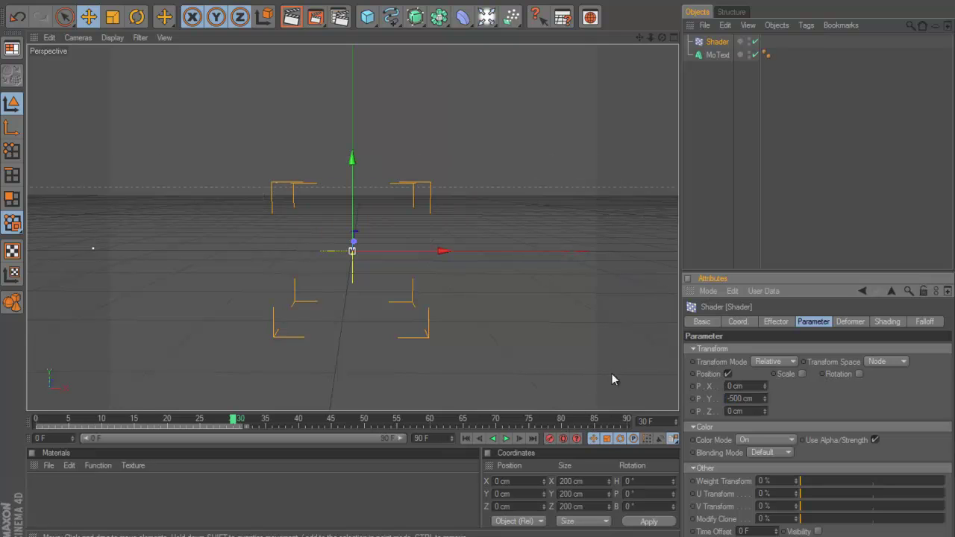
scroll(503, 261, "down", 4)
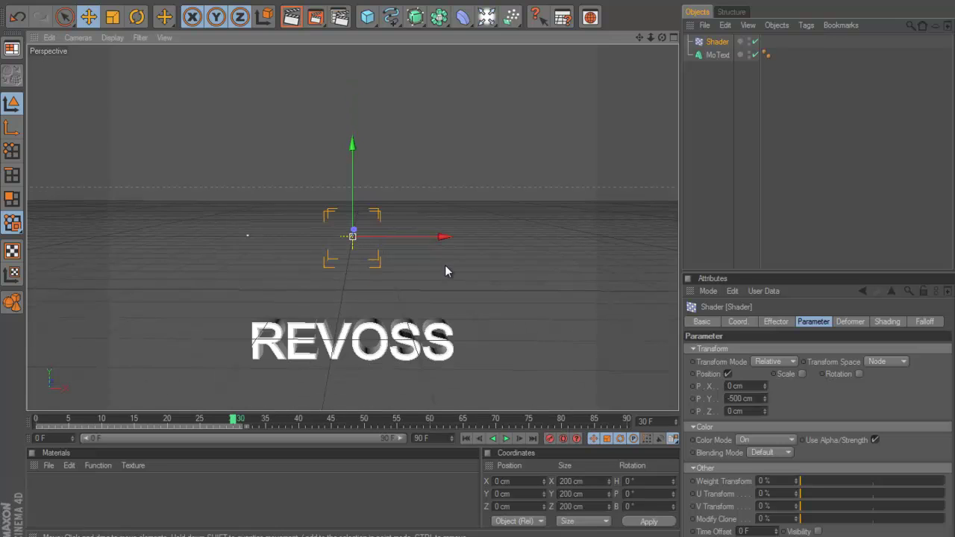
scroll(445, 266, "up", 4)
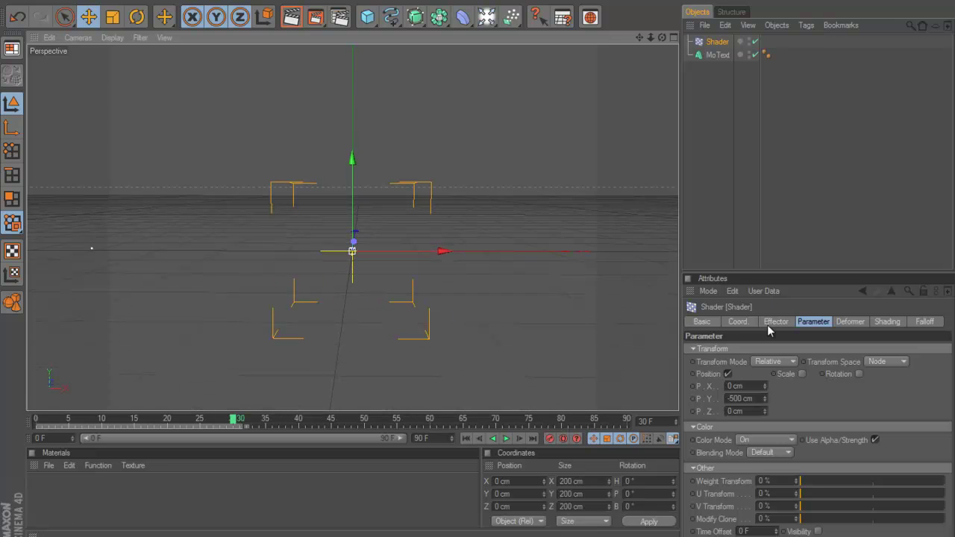
- Review the Shader effector's tabs, leaving the shading channel as Custom Shader
left_click(776, 323)
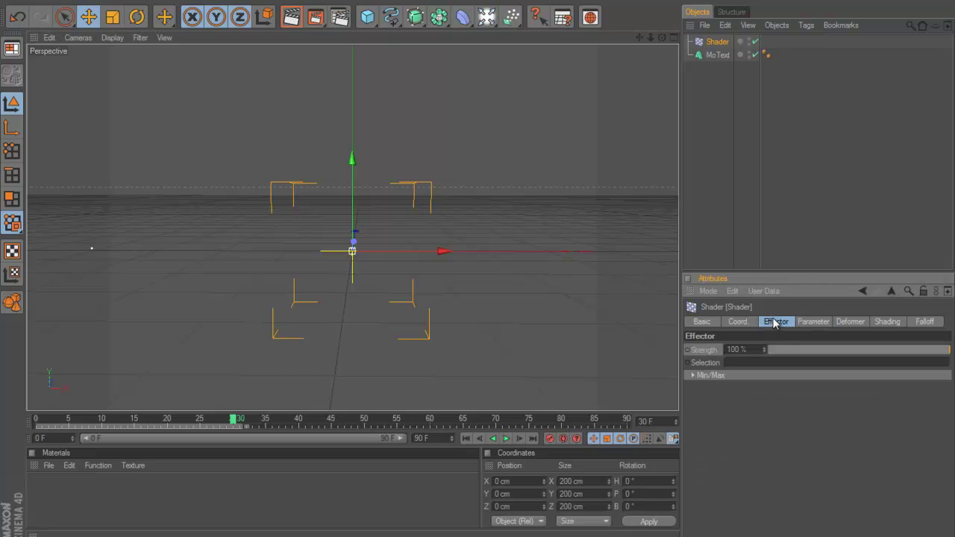
left_click(811, 321)
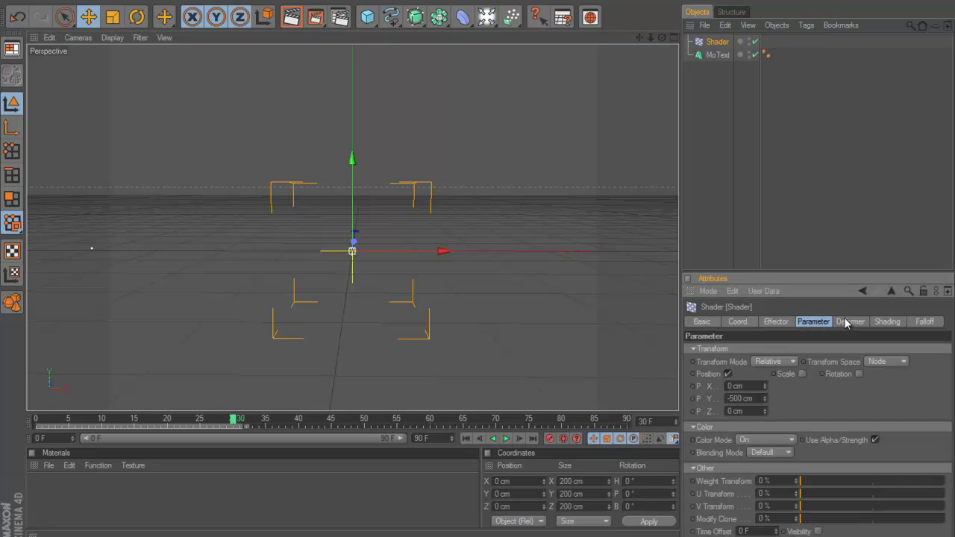
left_click(845, 321)
left_click(811, 322)
left_click(774, 322)
left_click(738, 321)
left_click(775, 321)
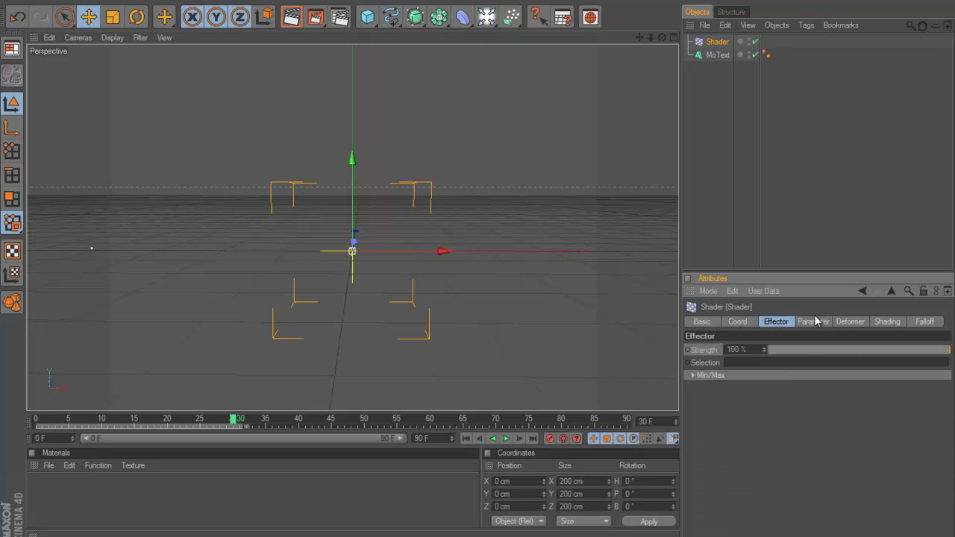
left_click(814, 321)
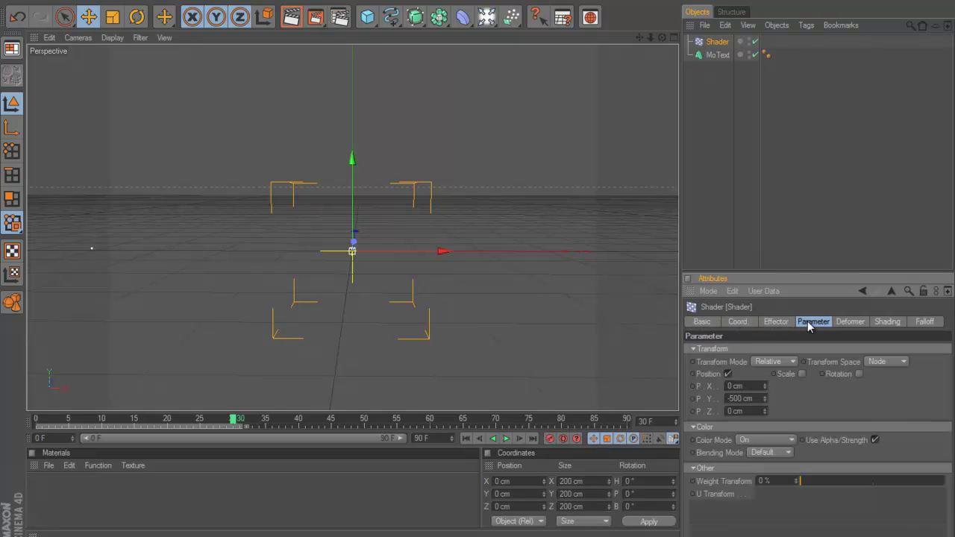
left_click(848, 321)
left_click(894, 322)
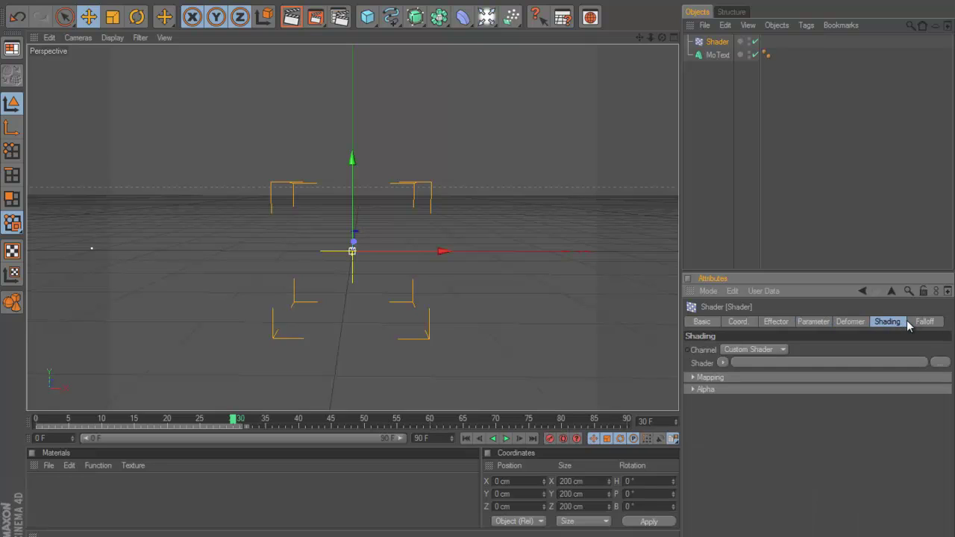
left_click(757, 350)
left_click(757, 350)
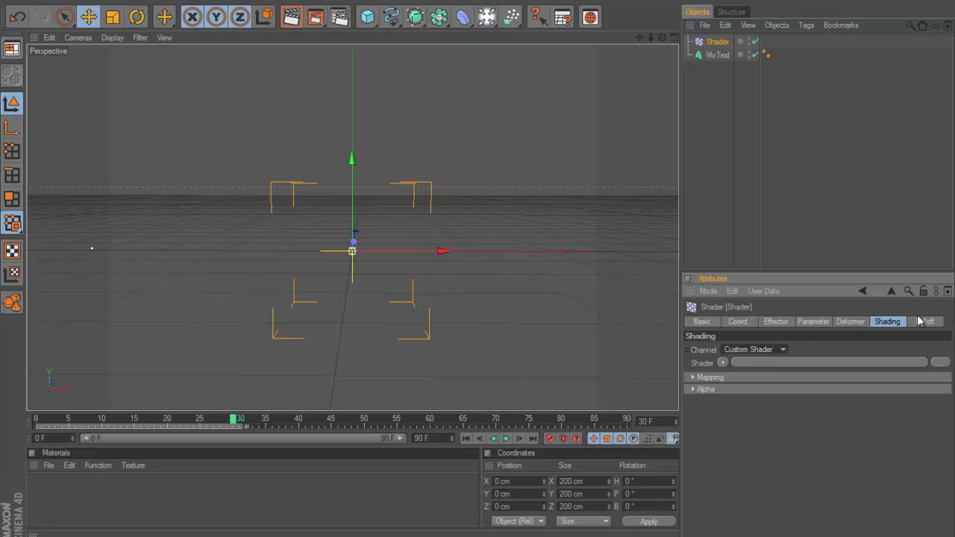
- Set the falloff shape to Box and enlarge it to about 568 × 220 × 338 cm
left_click(924, 321)
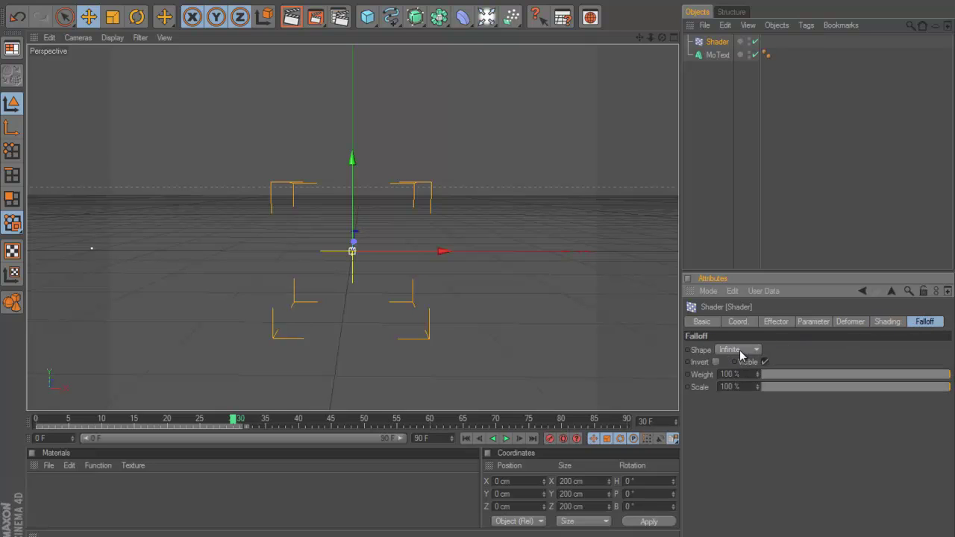
left_click(735, 350)
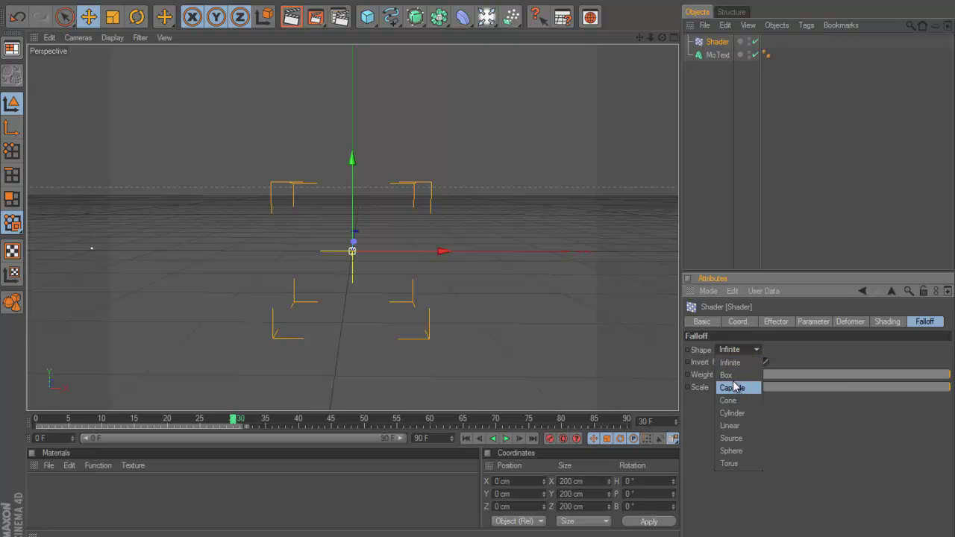
left_click(735, 376)
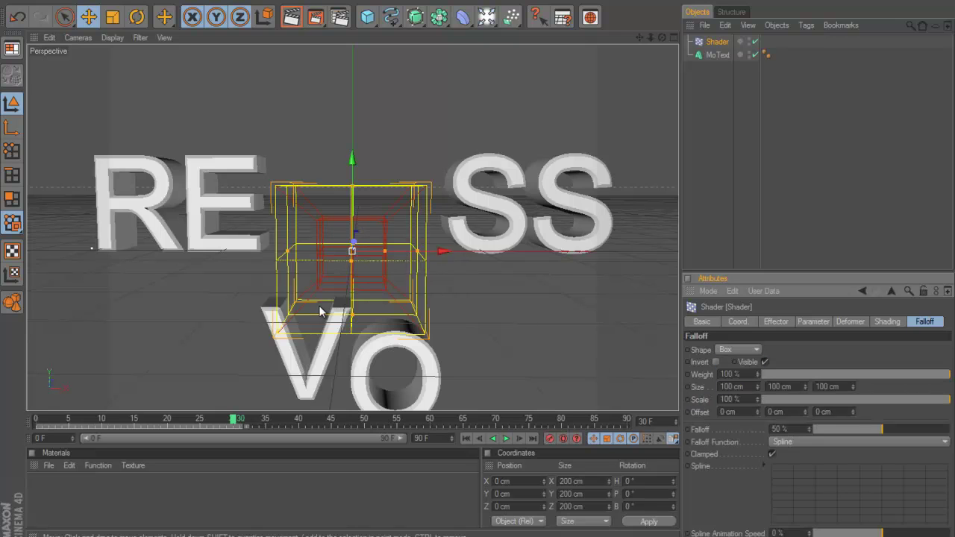
left_click_drag(419, 252, 479, 264)
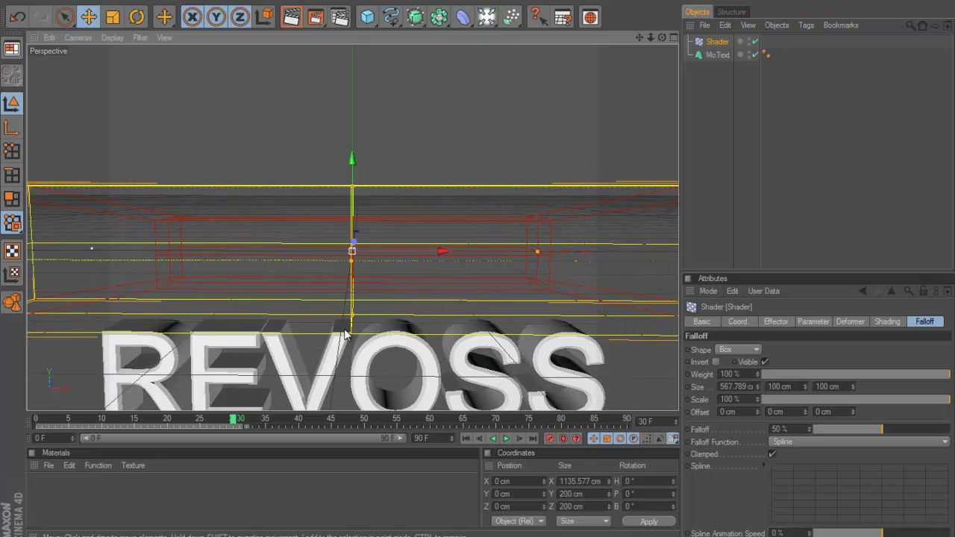
left_click_drag(352, 314, 351, 340)
left_click_drag(477, 262, 360, 304)
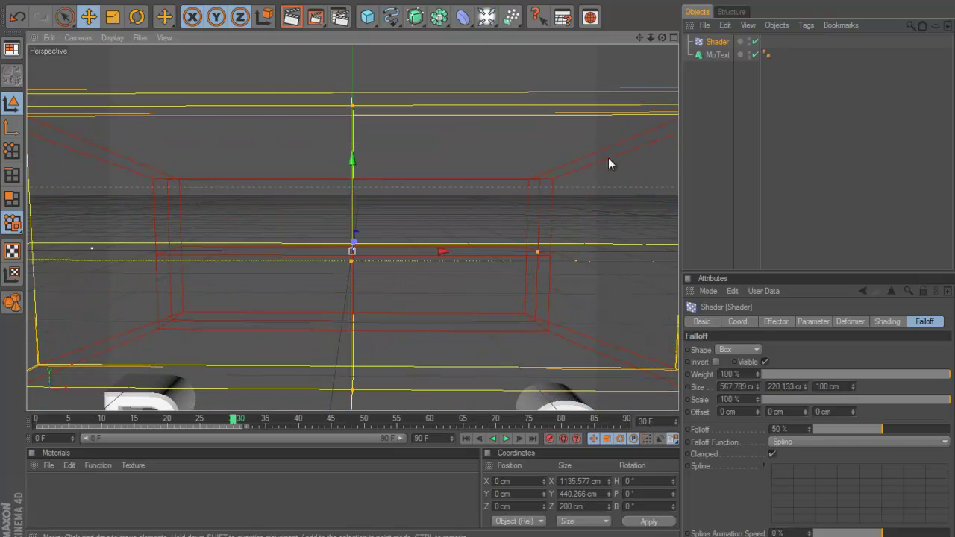
left_click(674, 35)
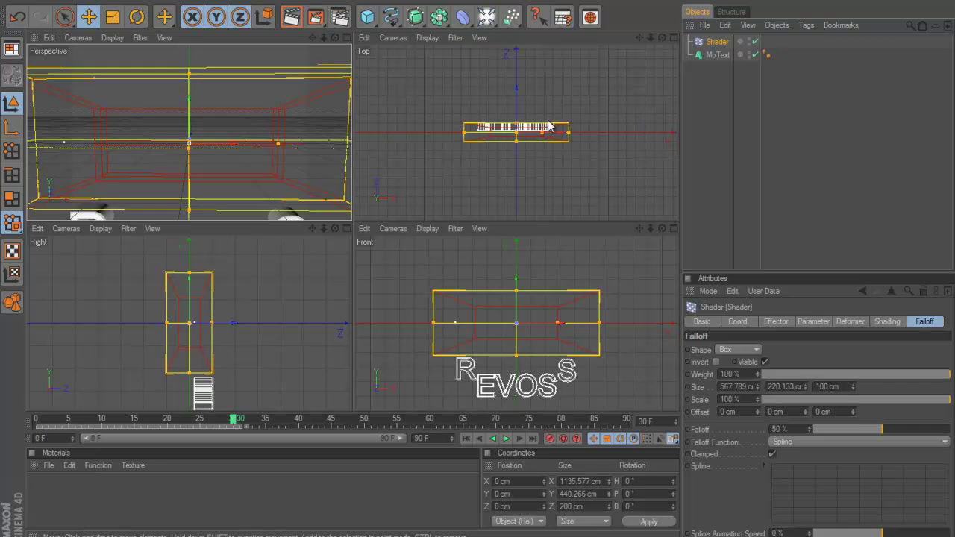
left_click_drag(516, 124, 512, 164)
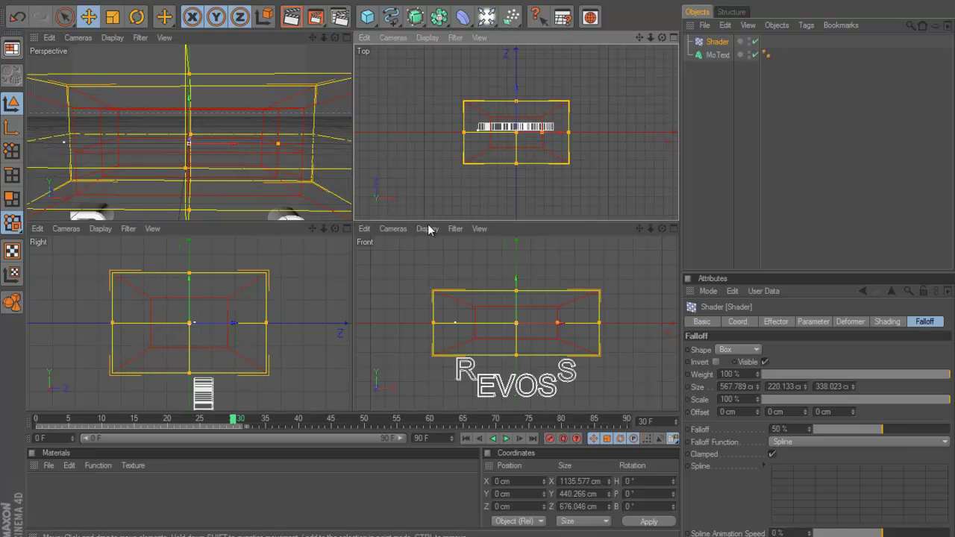
left_click(346, 37)
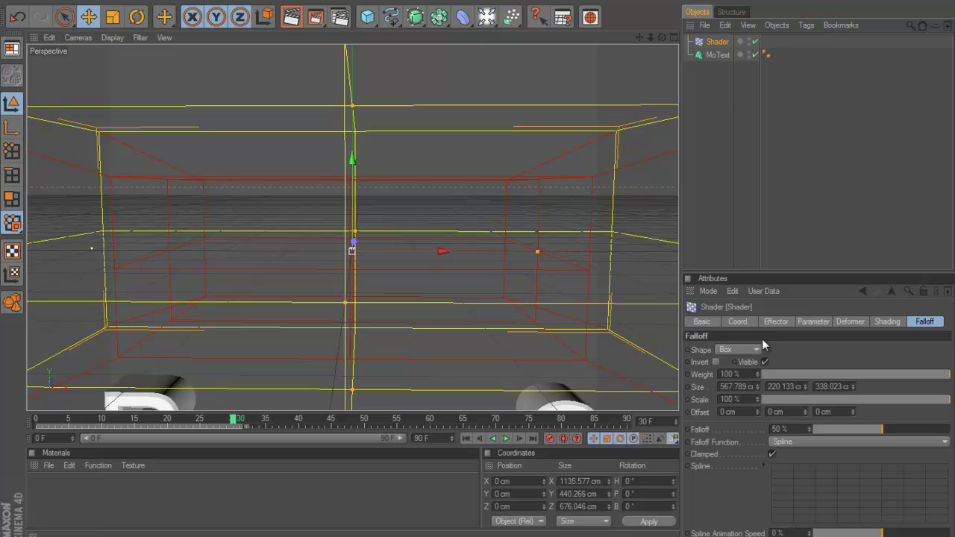
- Change the Shader's P.Y offset to -650 cm
left_click(812, 321)
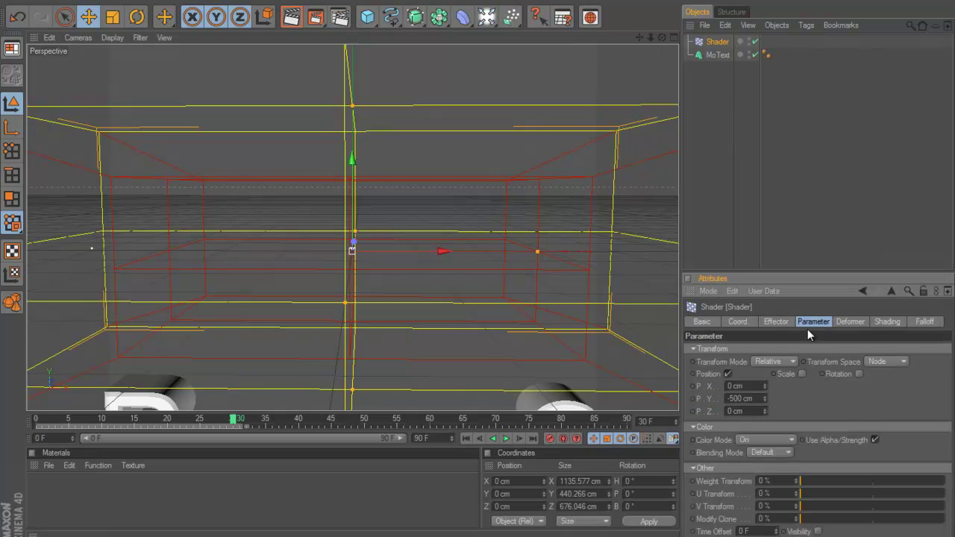
left_click(761, 398)
key("BackSpace")
type("-650")
key("Return")
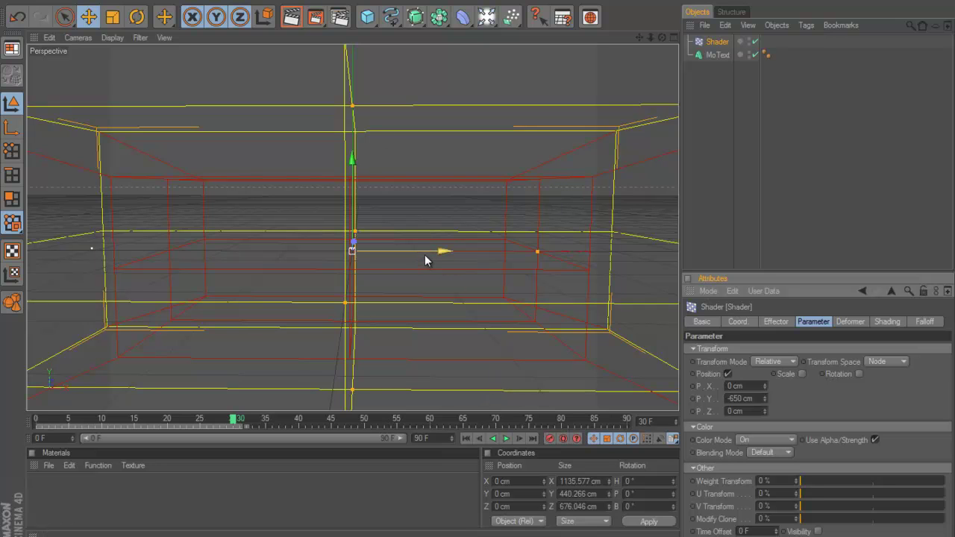
- Keyframe the Shader's X position at frame 0, then moved right at frame 30
left_click_drag(424, 254, 479, 259)
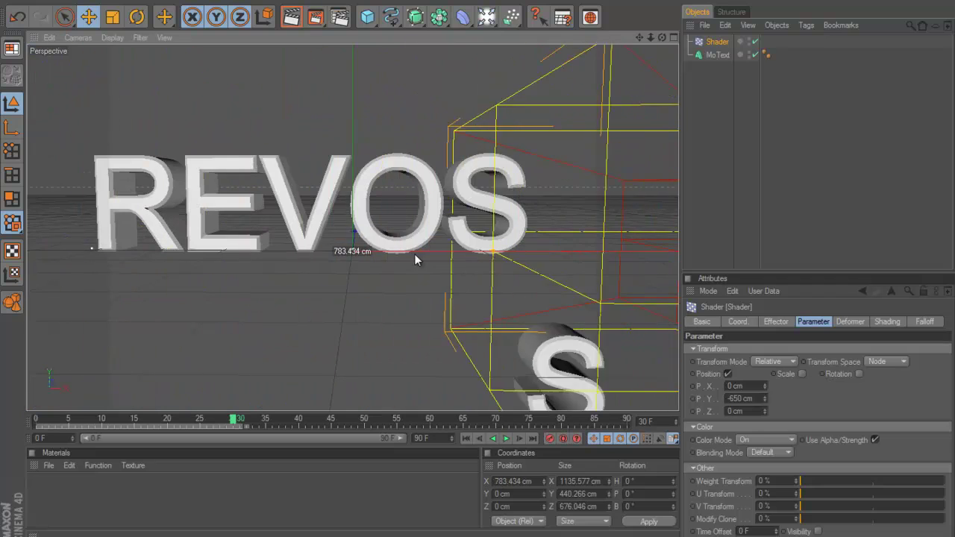
left_click_drag(461, 259, 479, 258)
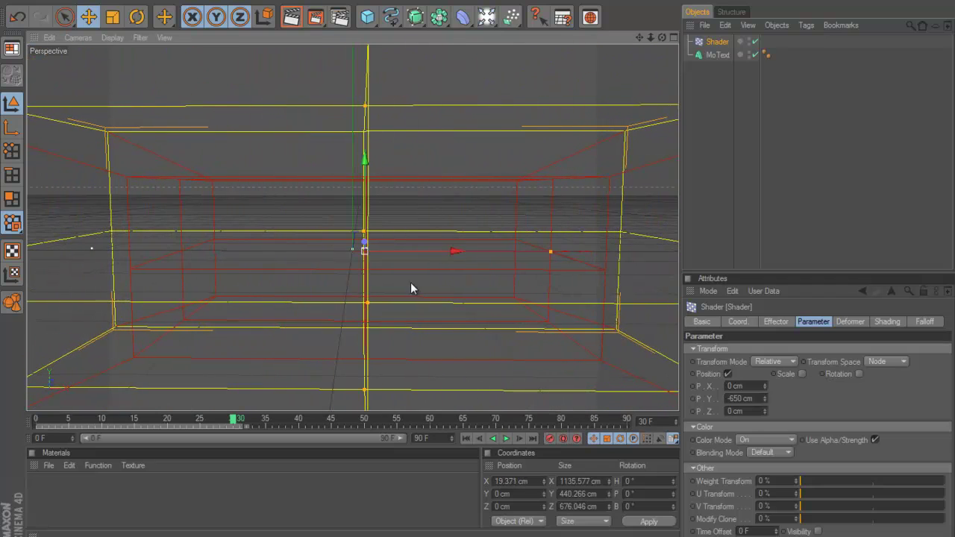
left_click(36, 419)
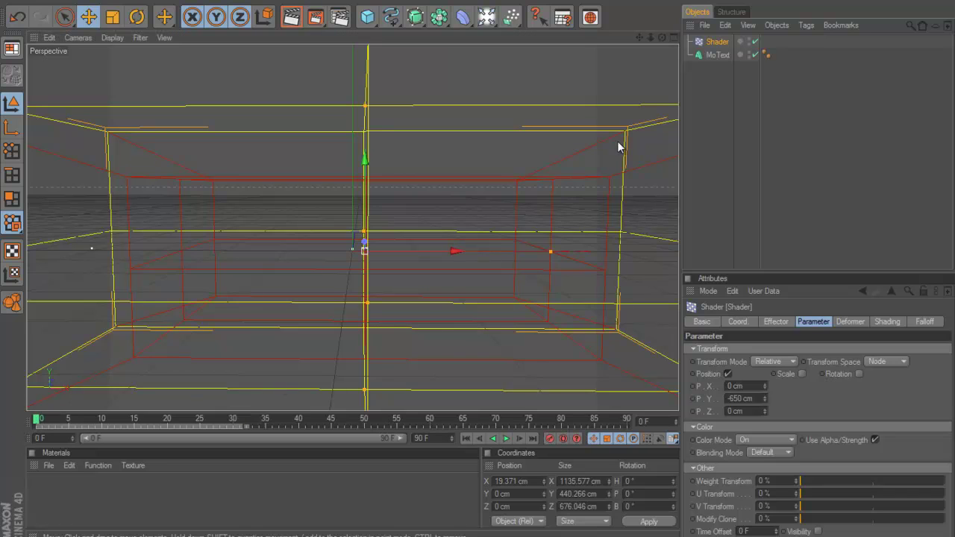
left_click(548, 439)
left_click(233, 420)
left_click_drag(454, 251, 478, 261)
left_click(550, 438)
- Scrub the timeline to check the letters rising, then select the MoText
left_click_drag(240, 415, 282, 362)
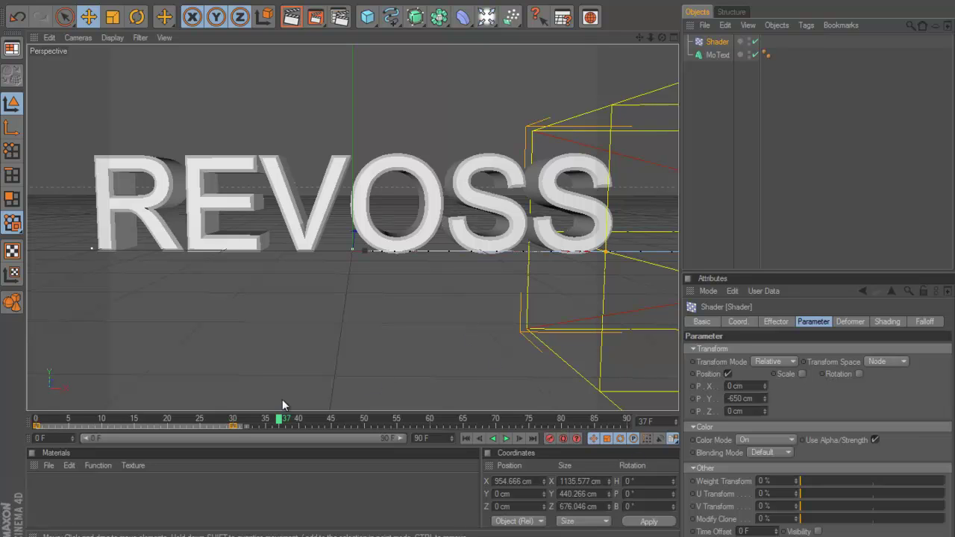
left_click(223, 419)
left_click_drag(202, 424, 159, 436)
left_click(714, 55)
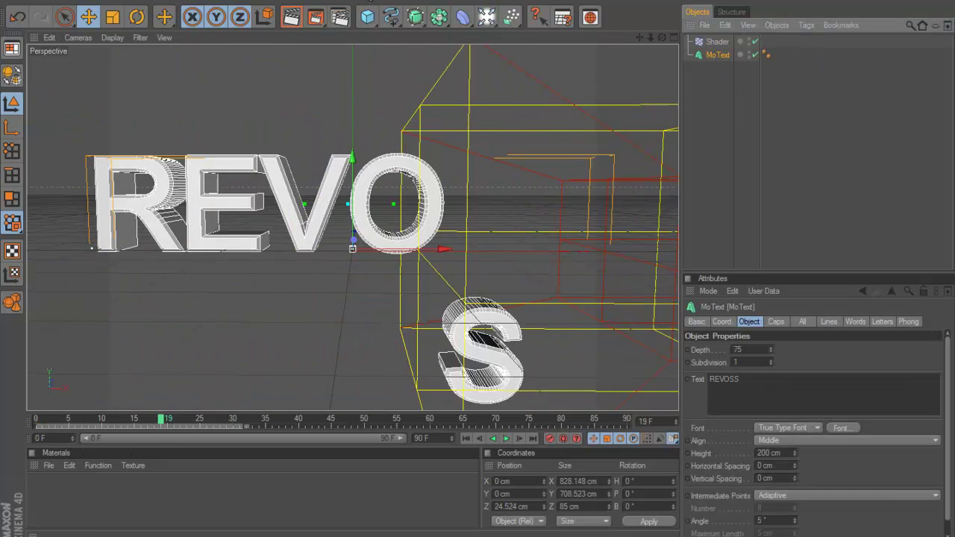
- Add a Delay effector to the text and set its mode to Spring
left_click(345, 3)
mouse_move(364, 15)
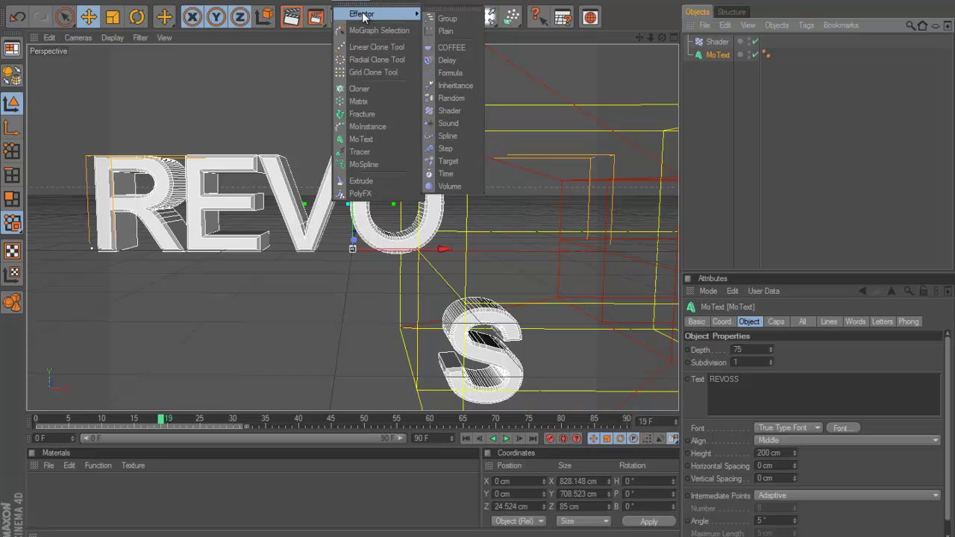
left_click(449, 60)
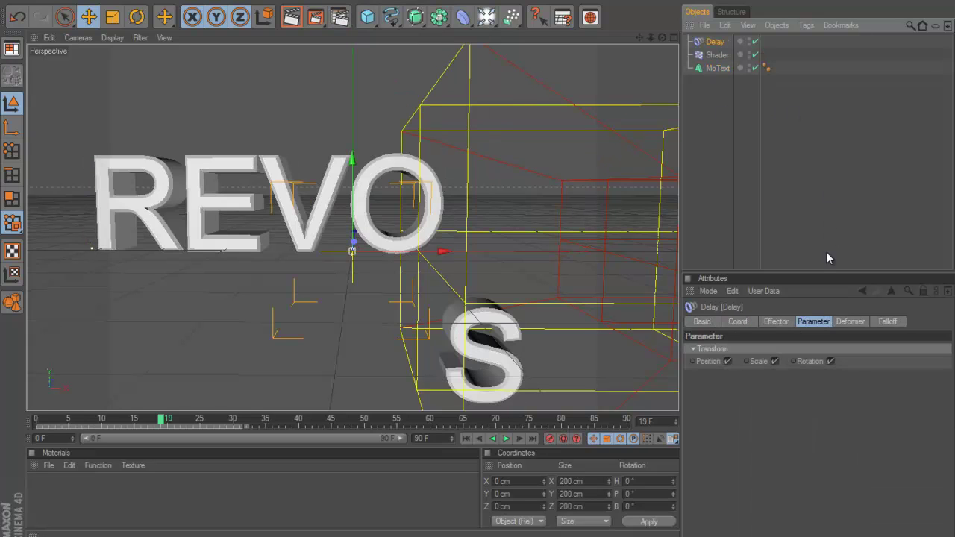
left_click(780, 323)
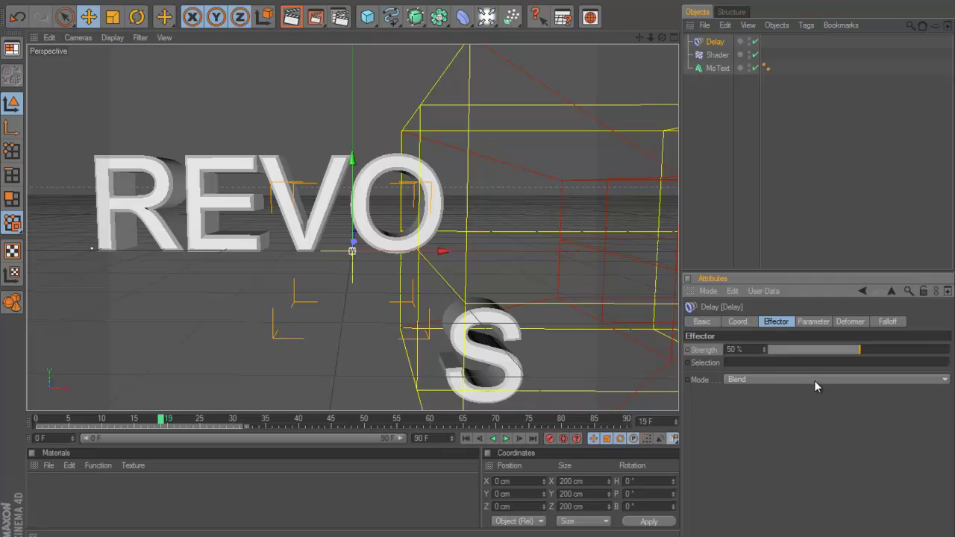
left_click(749, 380)
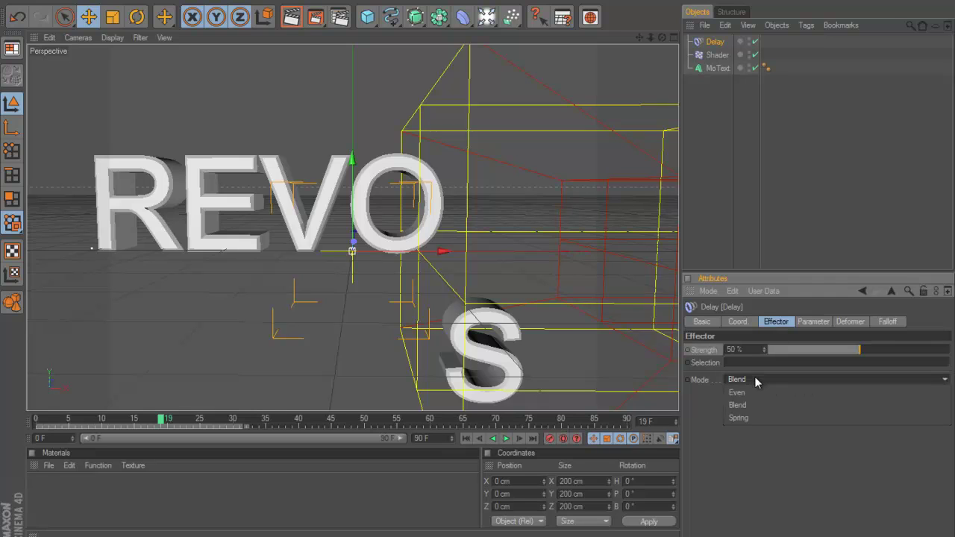
left_click(763, 418)
- Play the animation from frame 0 to watch the letters spring into place
left_click(35, 421)
mouse_move(36, 422)
left_mouse_down()
mouse_move(181, 431)
mouse_move(260, 422)
mouse_move(36, 433)
left_mouse_up()
left_click(506, 438)
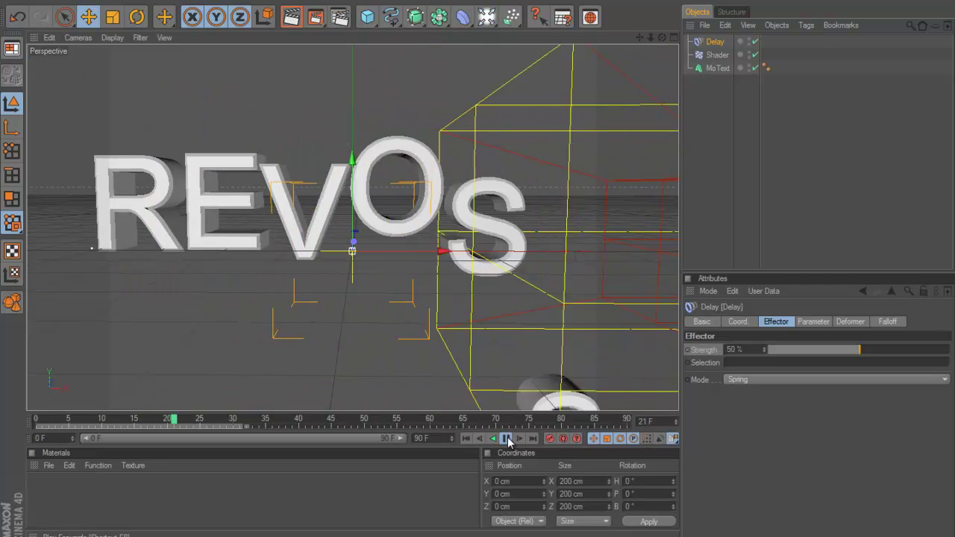
left_click(506, 438)
mouse_move(35, 424)
left_mouse_down()
mouse_move(349, 418)
mouse_move(37, 419)
left_mouse_up()
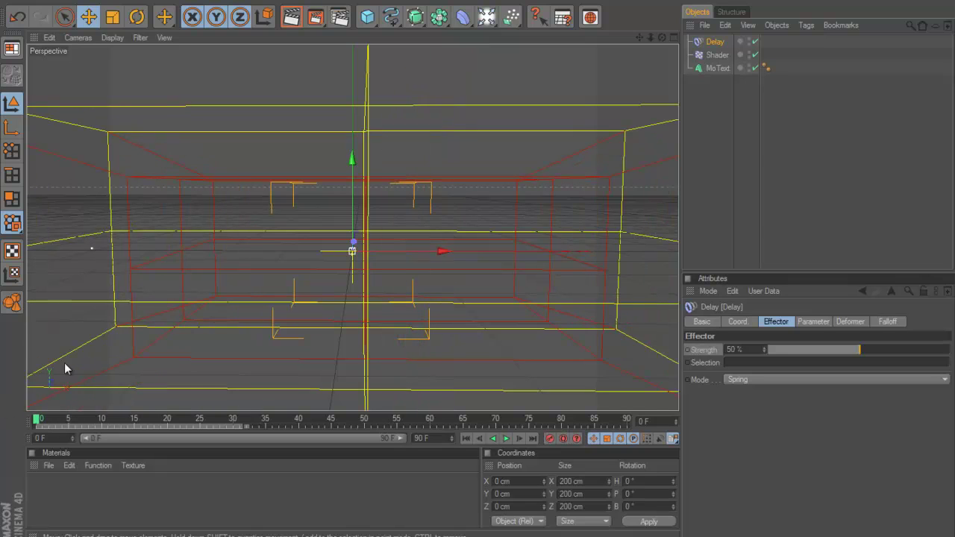